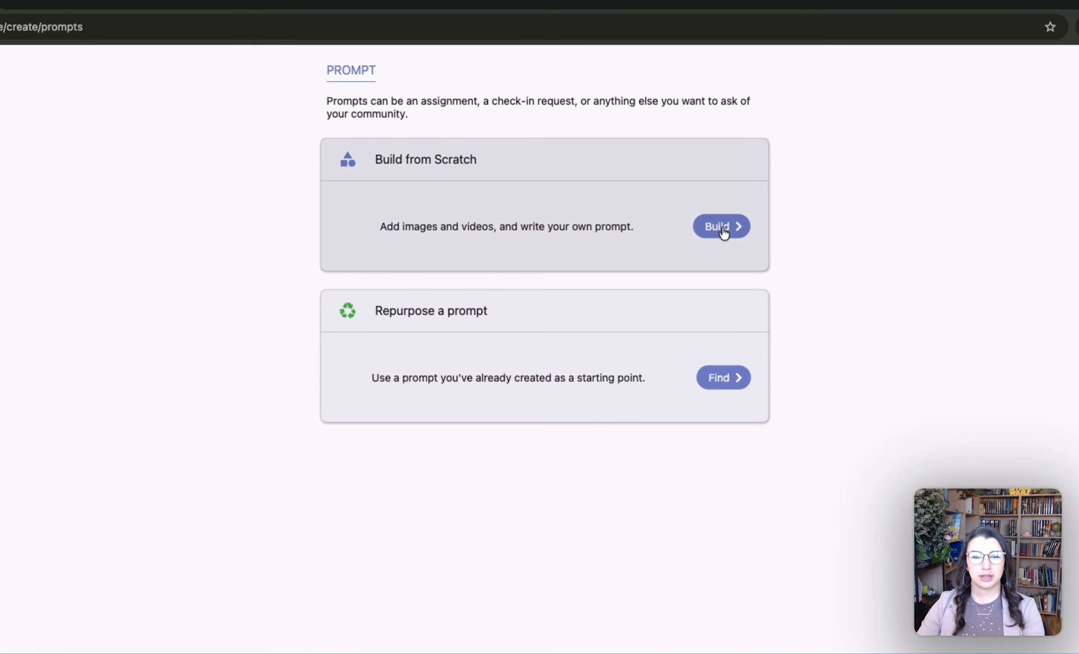
# Step: Build a new prompt from scratch with the Work-Based Learning Experiences image and continue to the required COGS selection
pyautogui.click(723, 229)
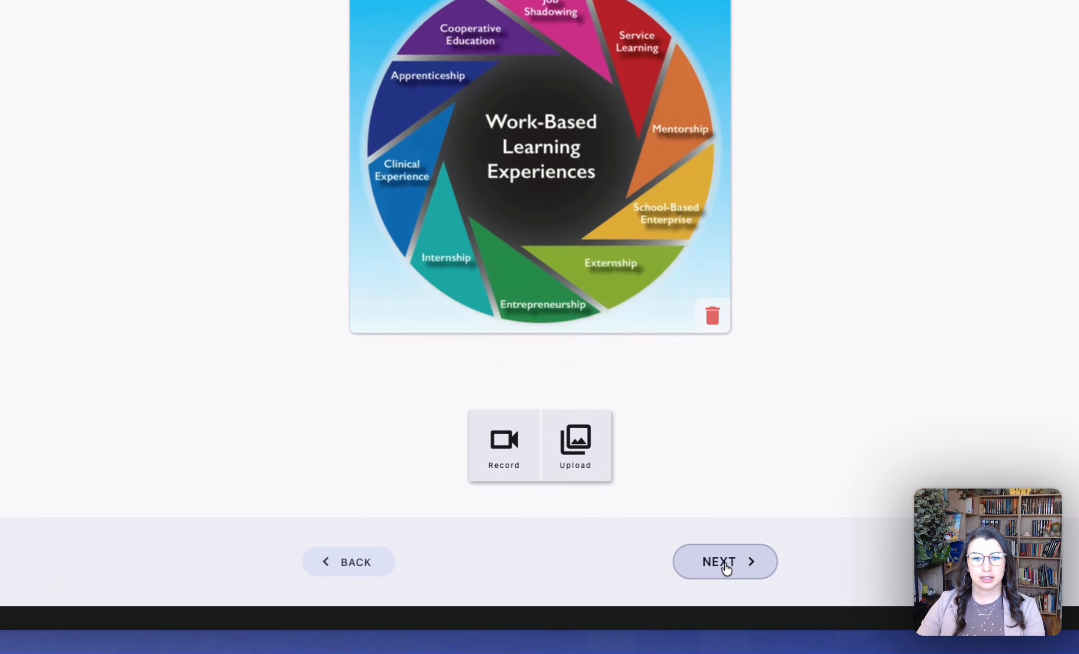
pyautogui.click(727, 557)
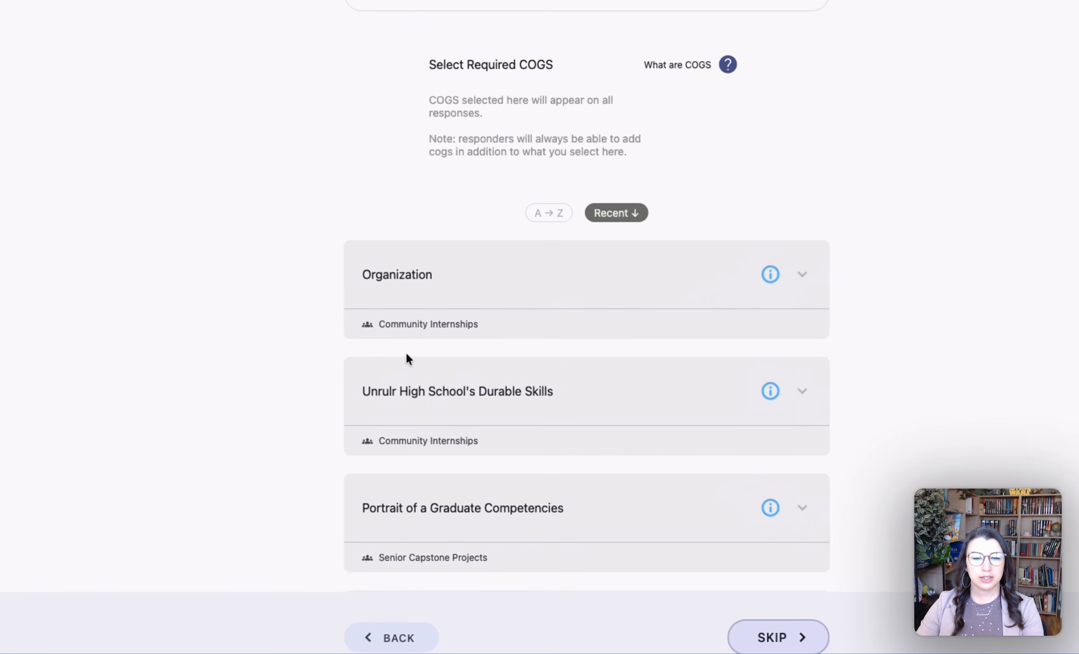
pyautogui.click(803, 397)
pyautogui.click(474, 461)
pyautogui.scroll(-4, 703, 443)
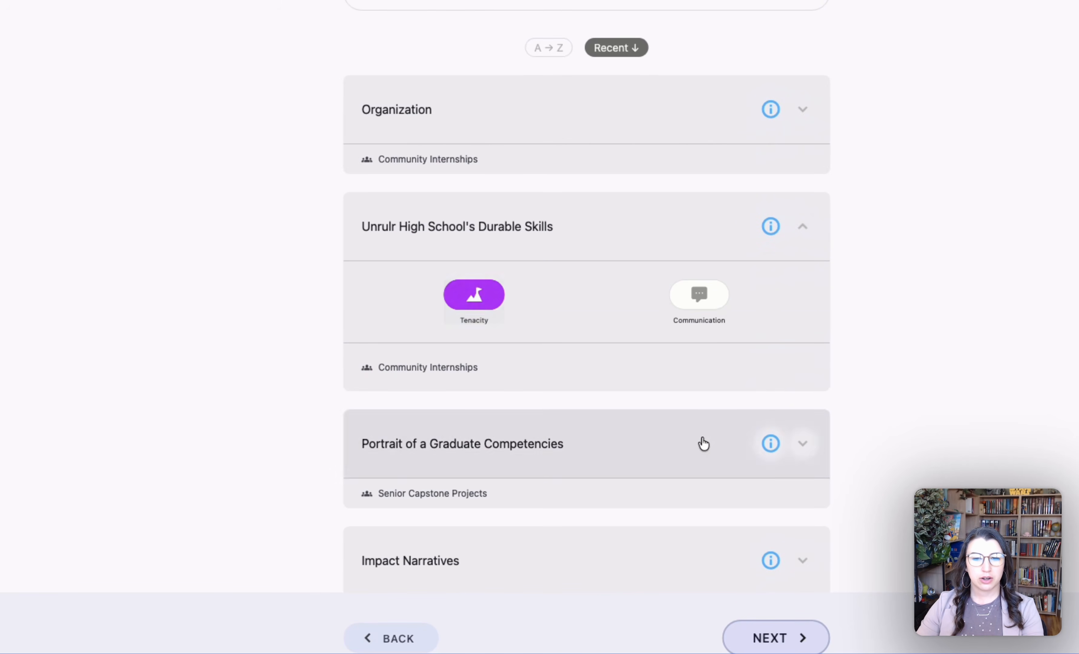
pyautogui.click(711, 309)
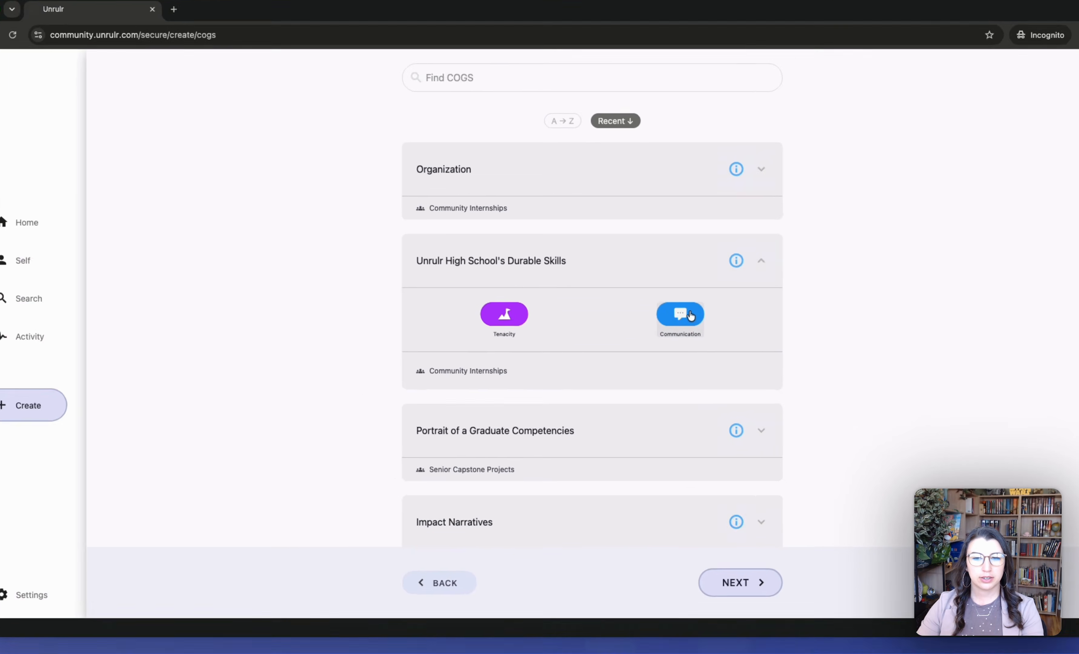
pyautogui.click(690, 315)
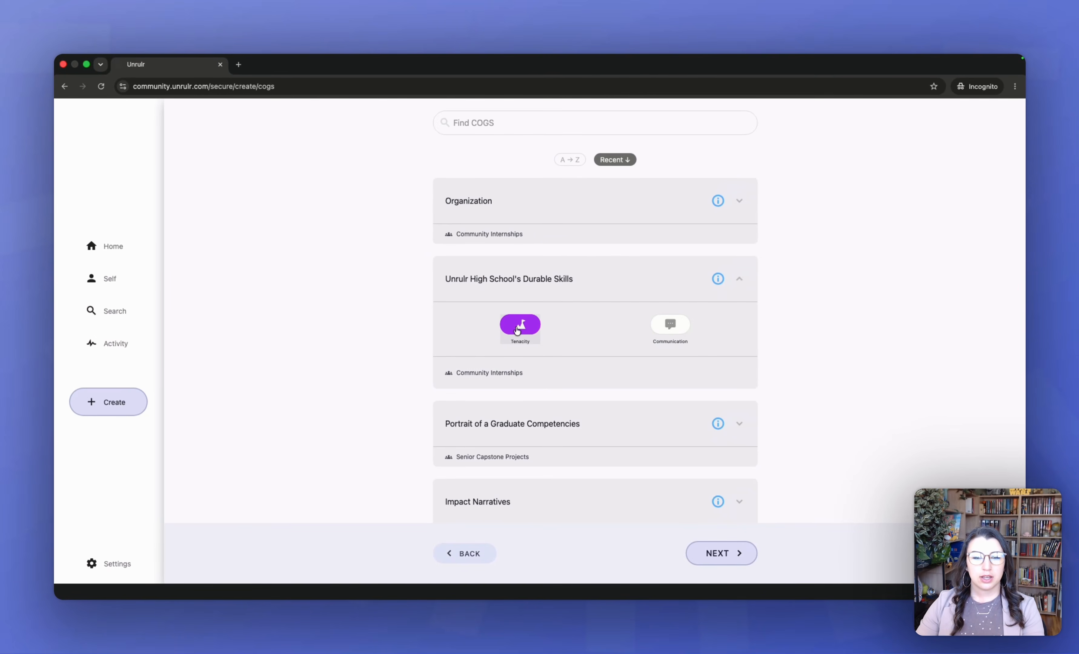
pyautogui.click(518, 331)
pyautogui.scroll(3, 739, 343)
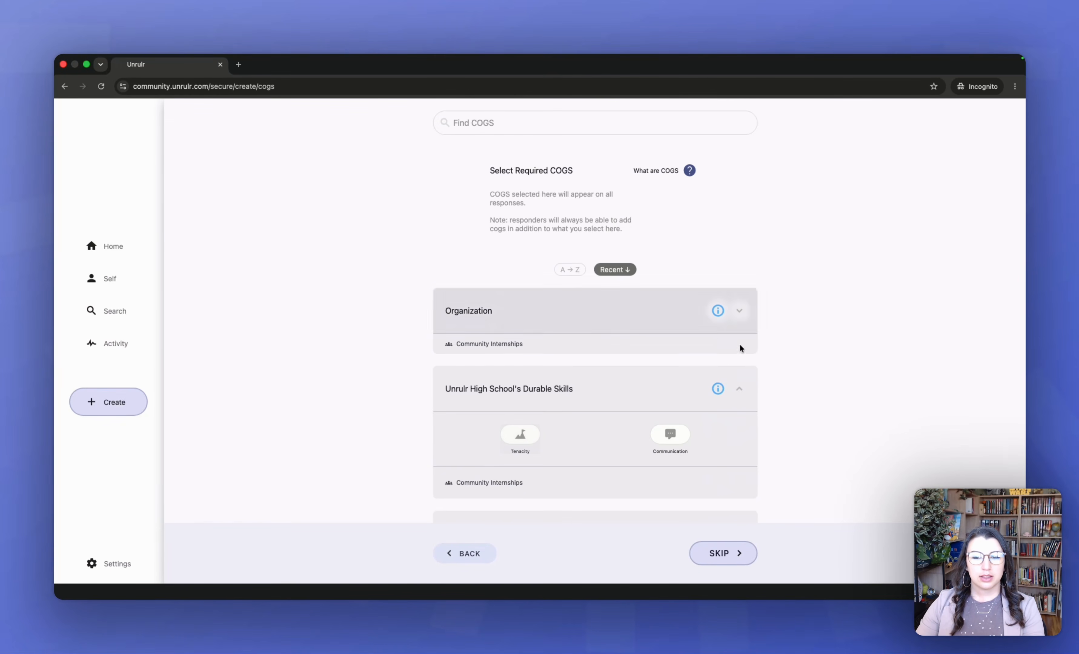
pyautogui.click(740, 390)
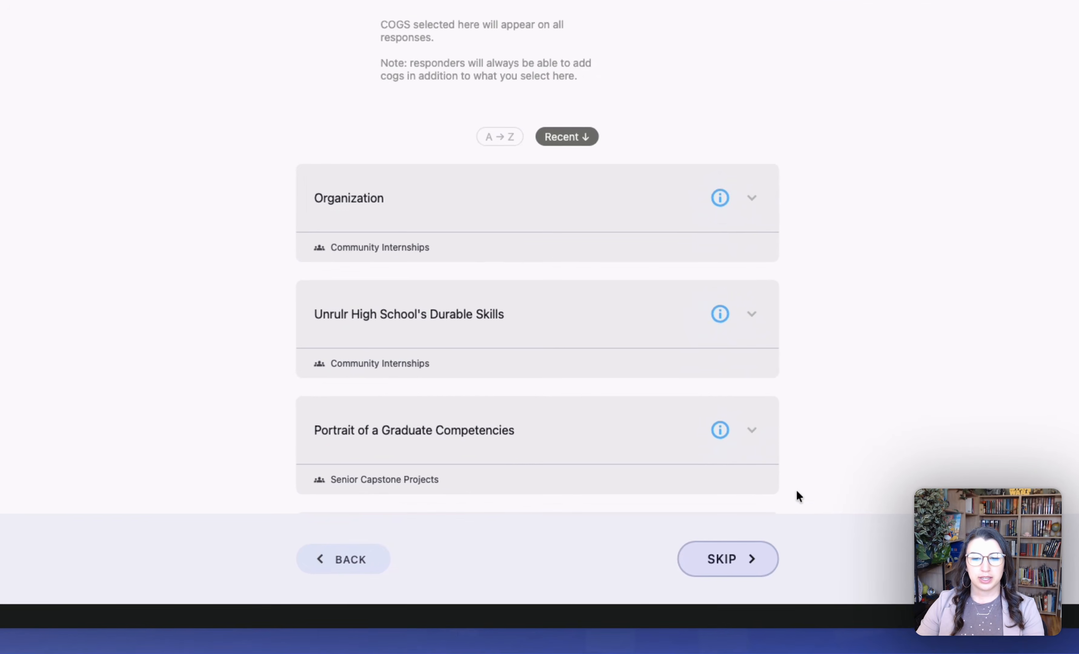
# Step: Skip required COGS and add the written prompt starting "Post an image of yourself at your internship experience practicing an important skill", with questions, sentence stems and tips
pyautogui.click(744, 568)
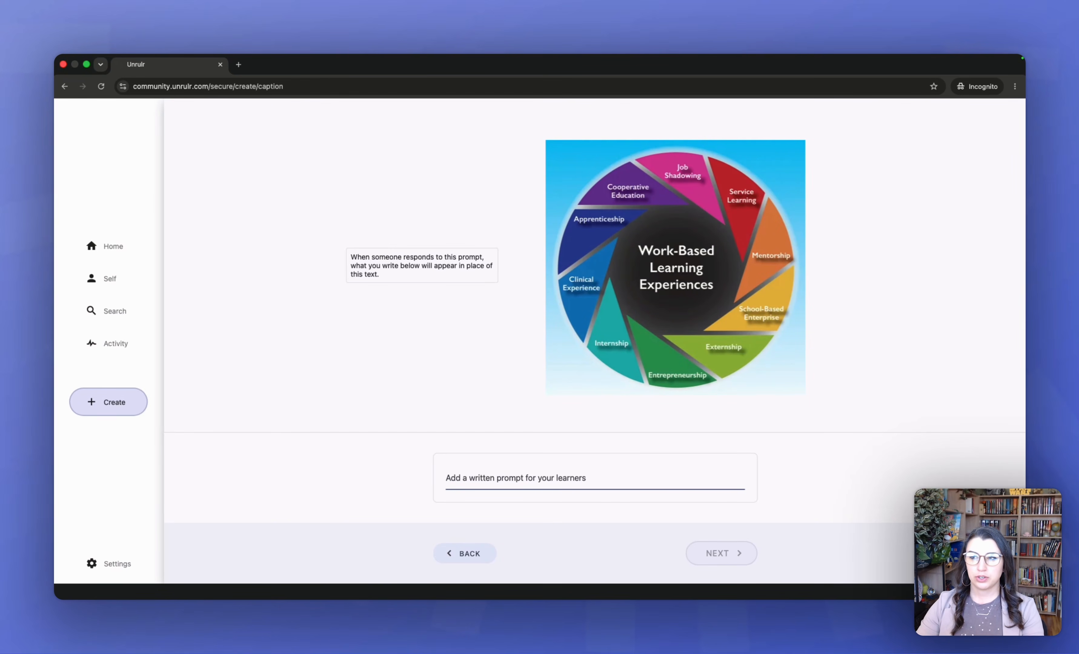
pyautogui.press('super+Tab')
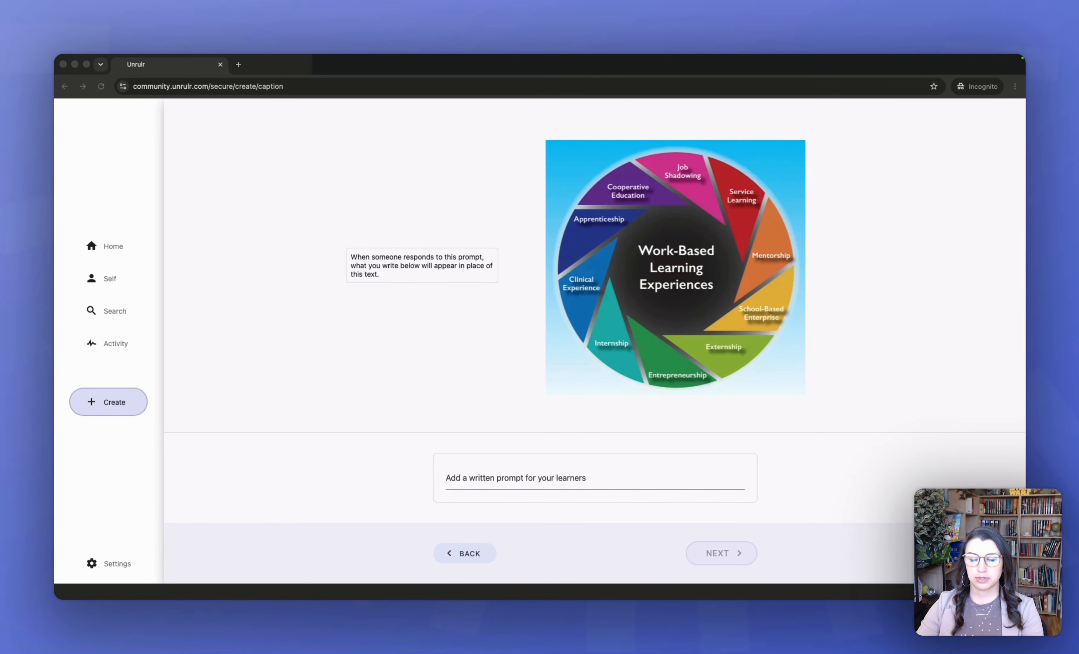
pyautogui.click(572, 484)
pyautogui.write('Post an image of yourself at your internship experience practicing an important skill you have learned.  In your caption, be sure to address:  1. What skill you are practicing 2. Why its important to understand that skill for this type of career 3. And how you might use this skill in the future  You can use these sentence stems to help you get started:  Today during my internship at ____ I was practicing the skill ____. It is important to understand this skill for a career in ____ because.... I will use this skill in my future because...  Tips for success:  Make sure your image is appropriate and shows you actively practicing the skill of which you are discussing. Be sure to use complete sentences and reflect upon your learning from your internship. Be sure to answer all components of the prompt.')
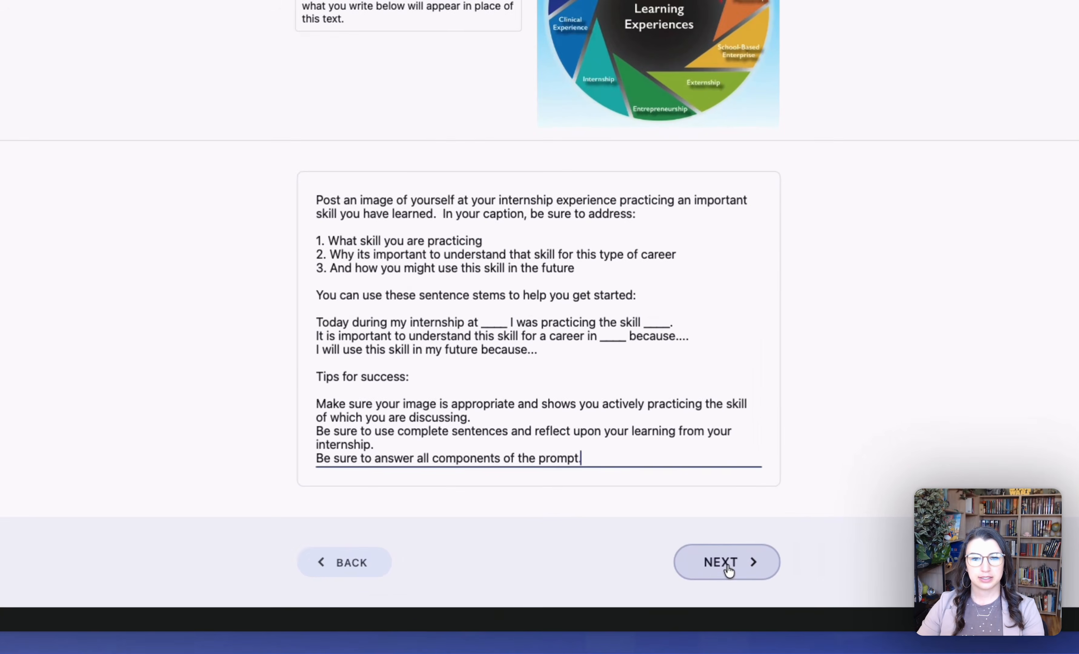
pyautogui.click(726, 568)
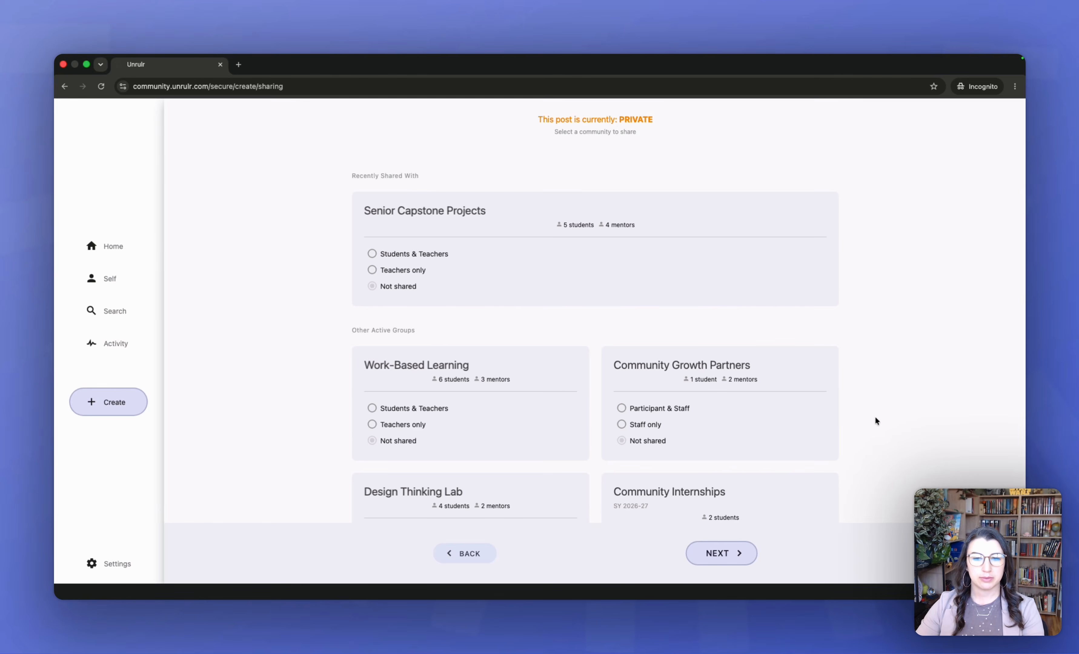
# Step: Share the prompt with Students & Teachers in Community Internships and Participant & Staff in Community Growth Partners, and continue to the prompt settings
pyautogui.scroll(-3, 870, 416)
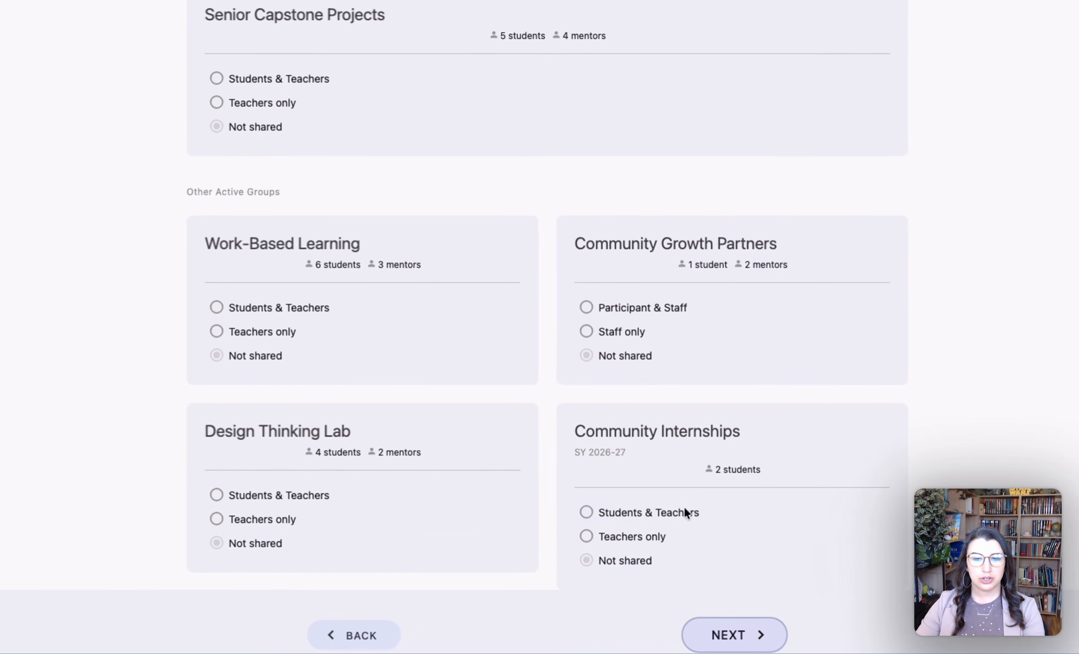
pyautogui.click(622, 515)
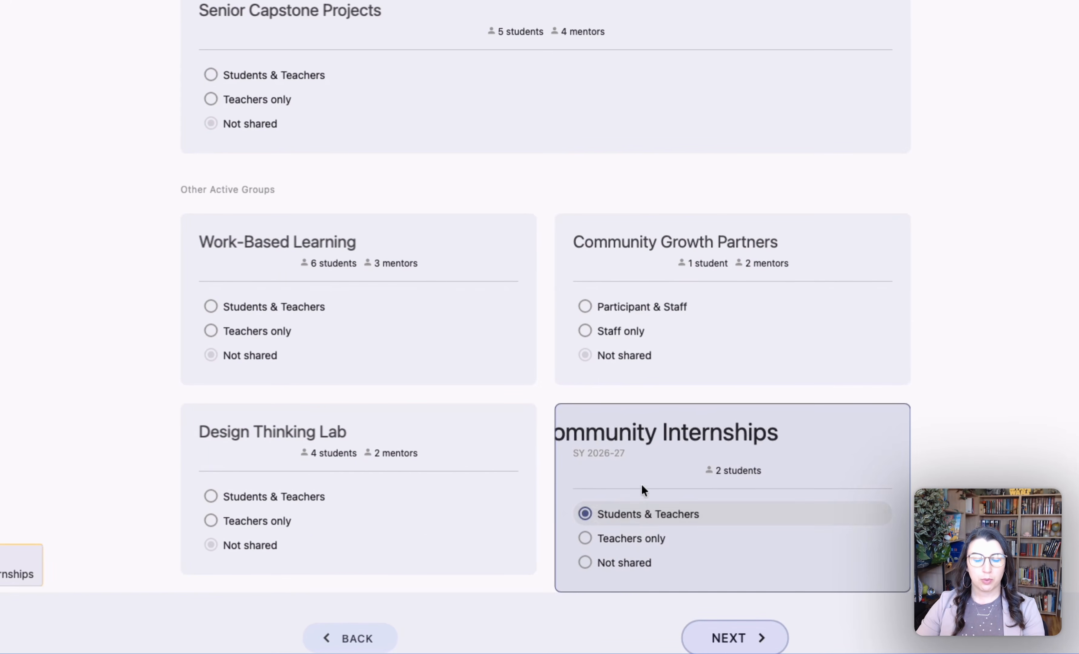
pyautogui.click(622, 318)
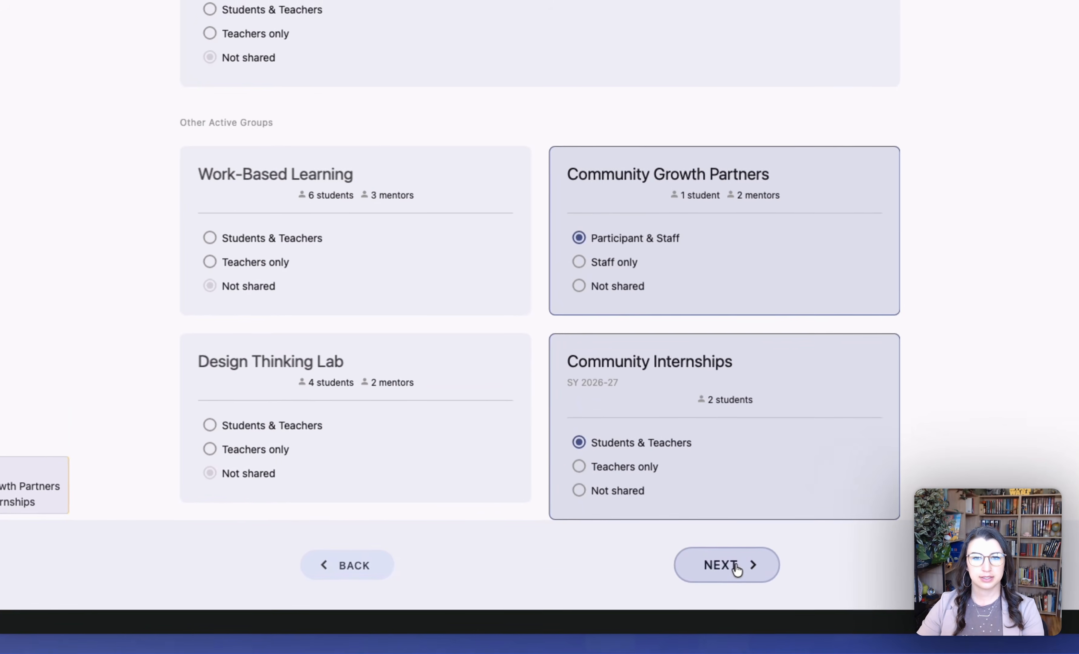
pyautogui.click(723, 554)
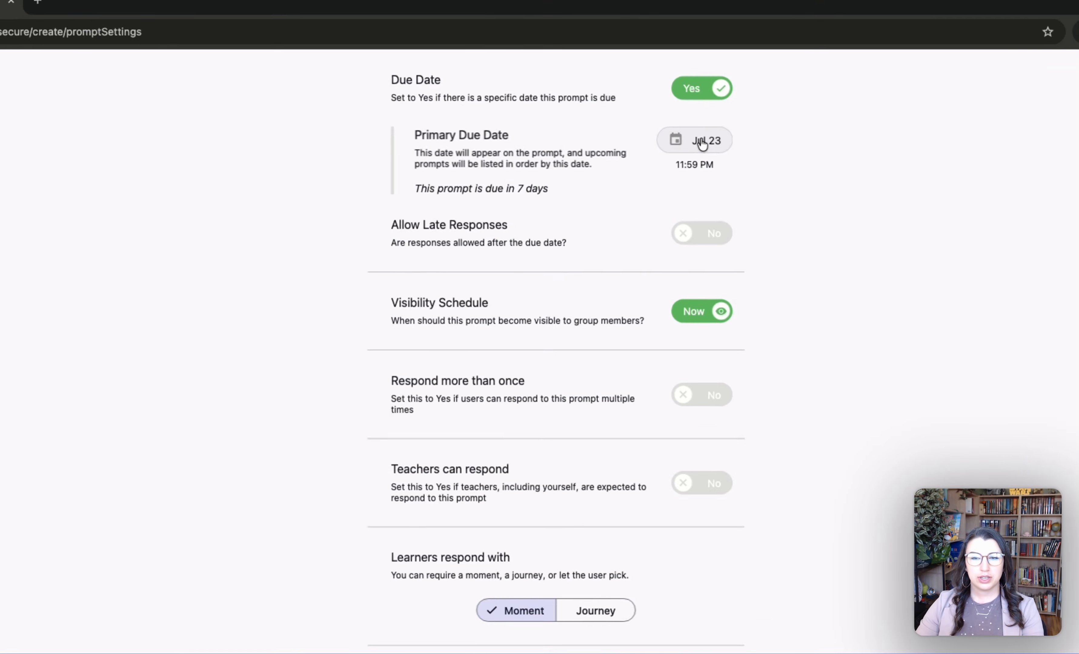
# Step: Set the prompt's primary due date to Jul 24, 2026 at 10:00 AM
pyautogui.click(702, 142)
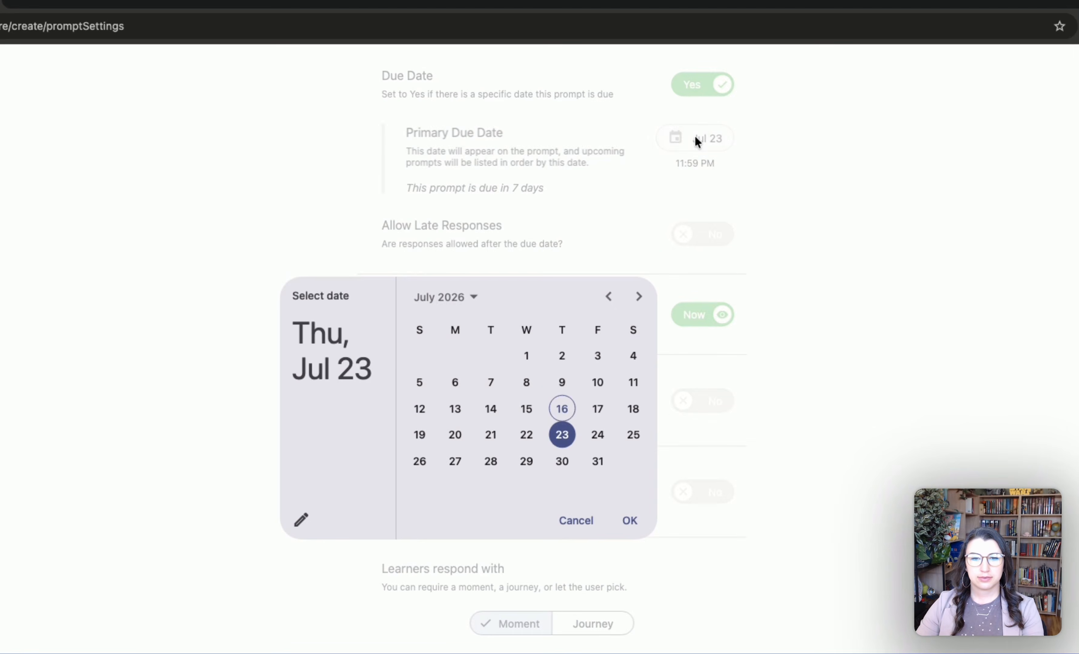
pyautogui.click(598, 434)
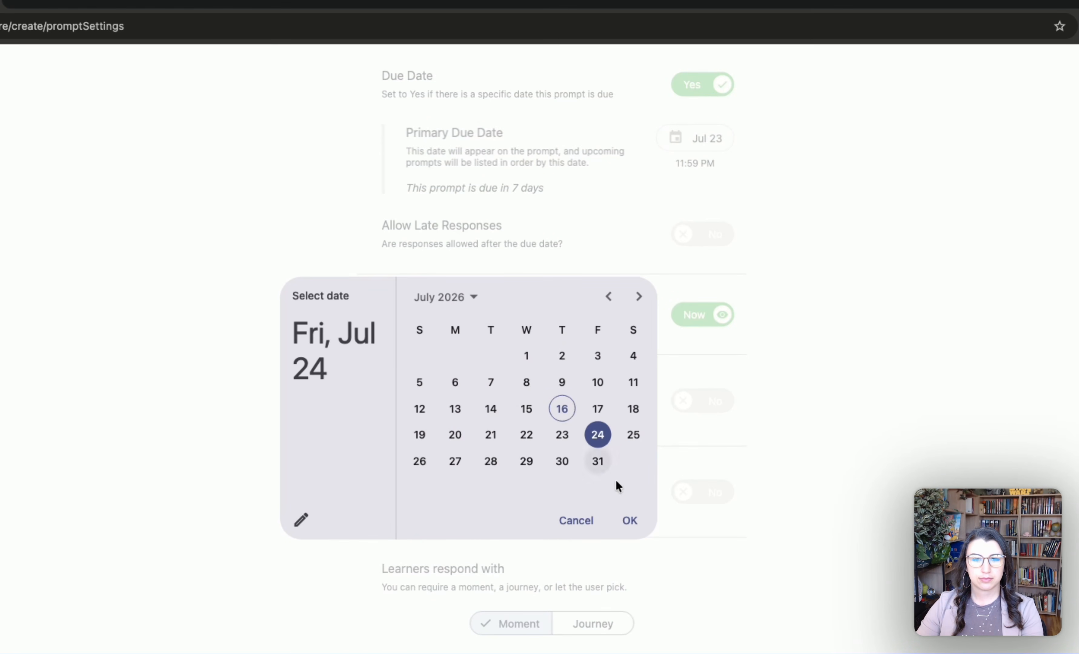
pyautogui.click(630, 521)
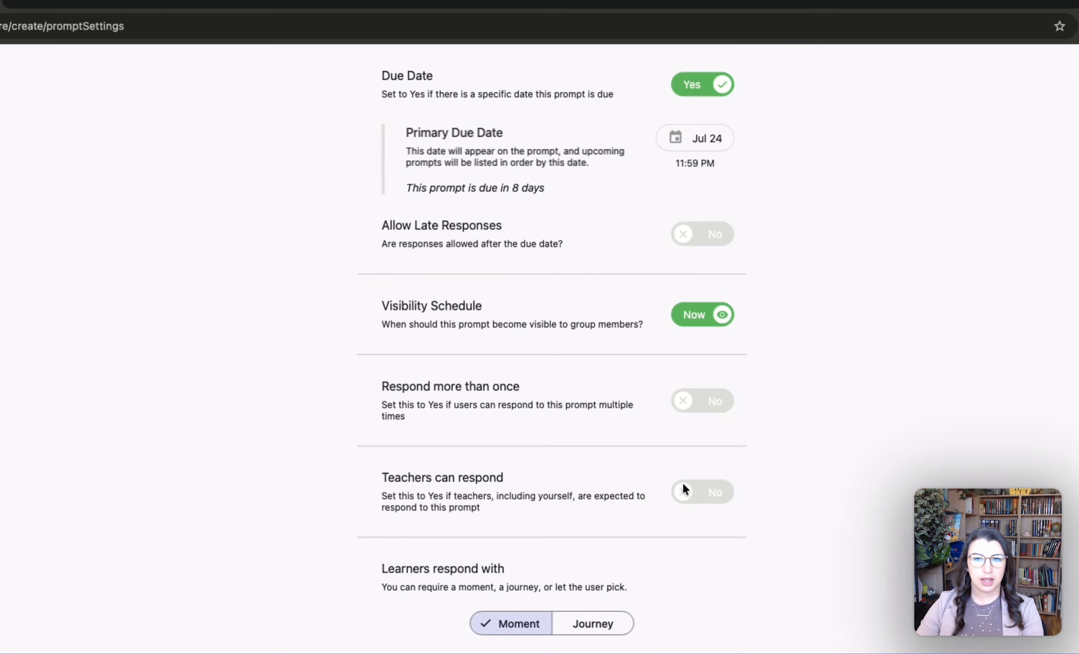
pyautogui.click(694, 163)
pyautogui.click(638, 374)
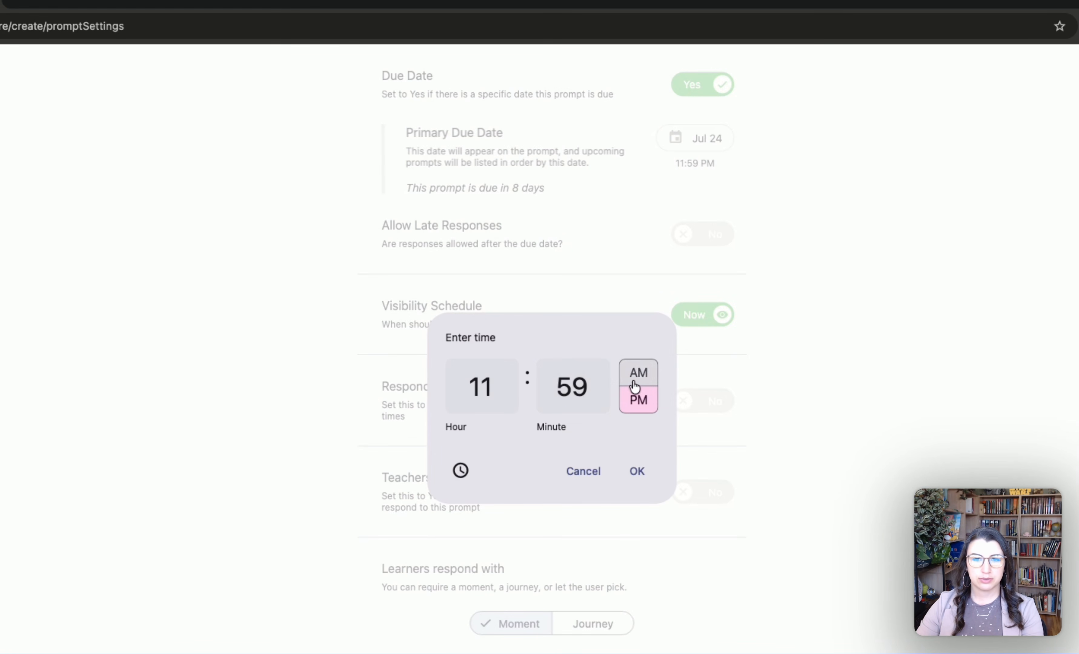
pyautogui.doubleClick(480, 387)
pyautogui.write('1000')
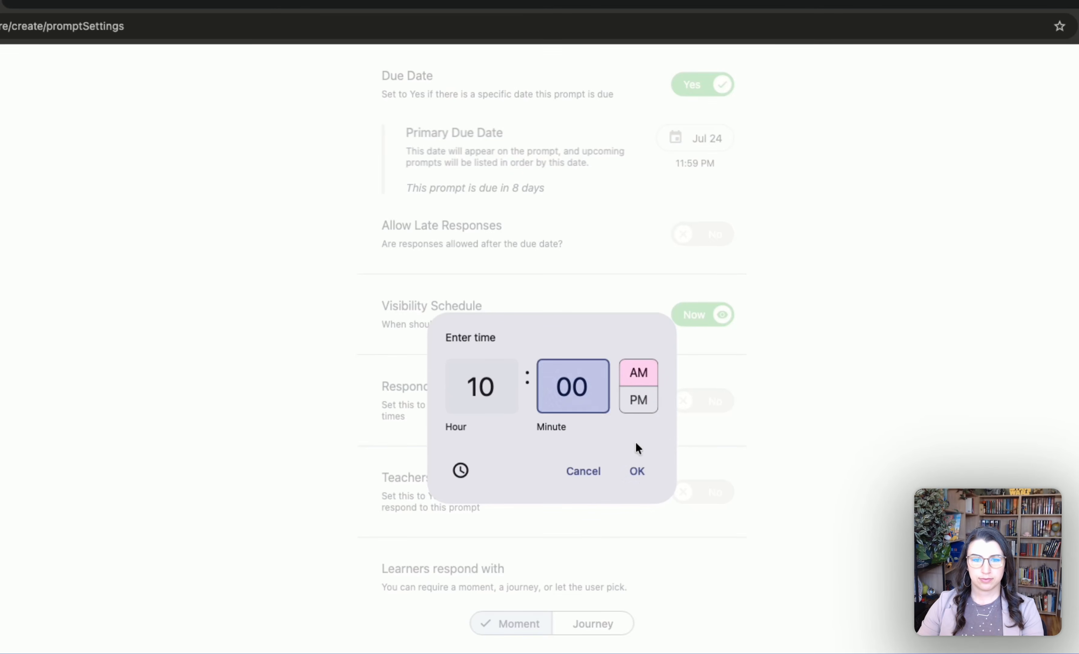
pyautogui.click(638, 472)
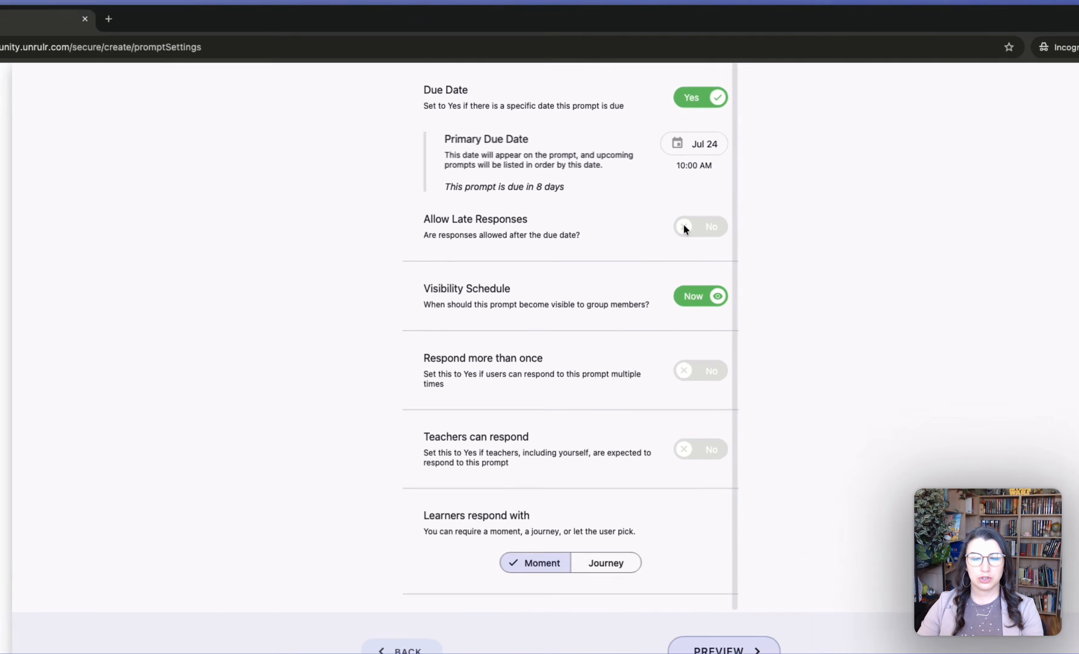
# Step: Allow late responses and set the final day to respond to Jul 27 at 8:00 AM
pyautogui.click(687, 225)
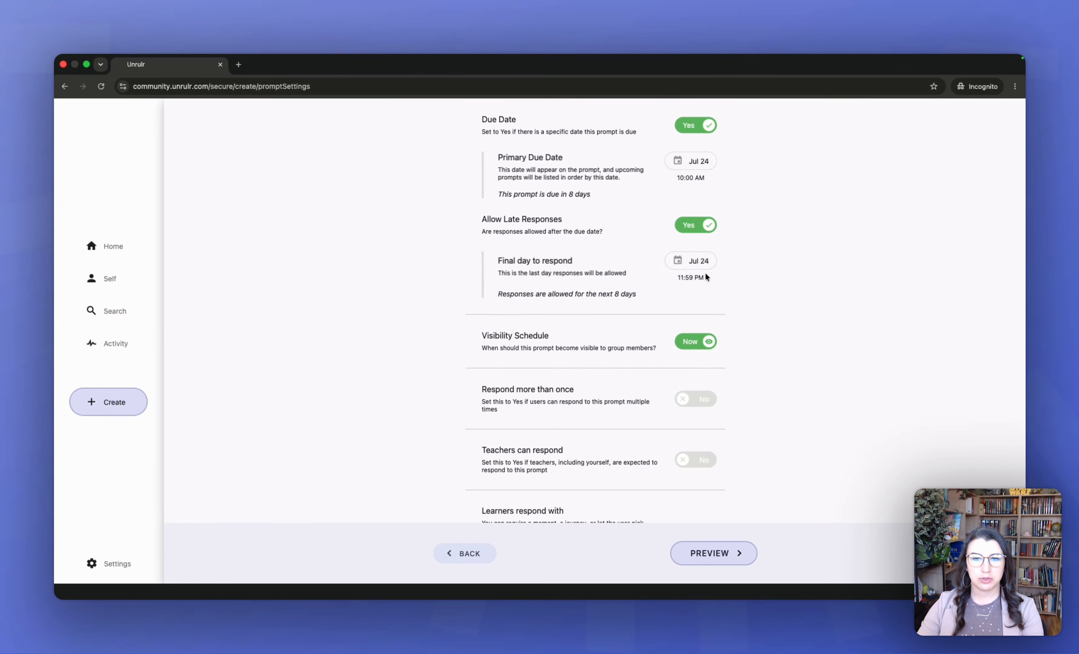
pyautogui.click(688, 262)
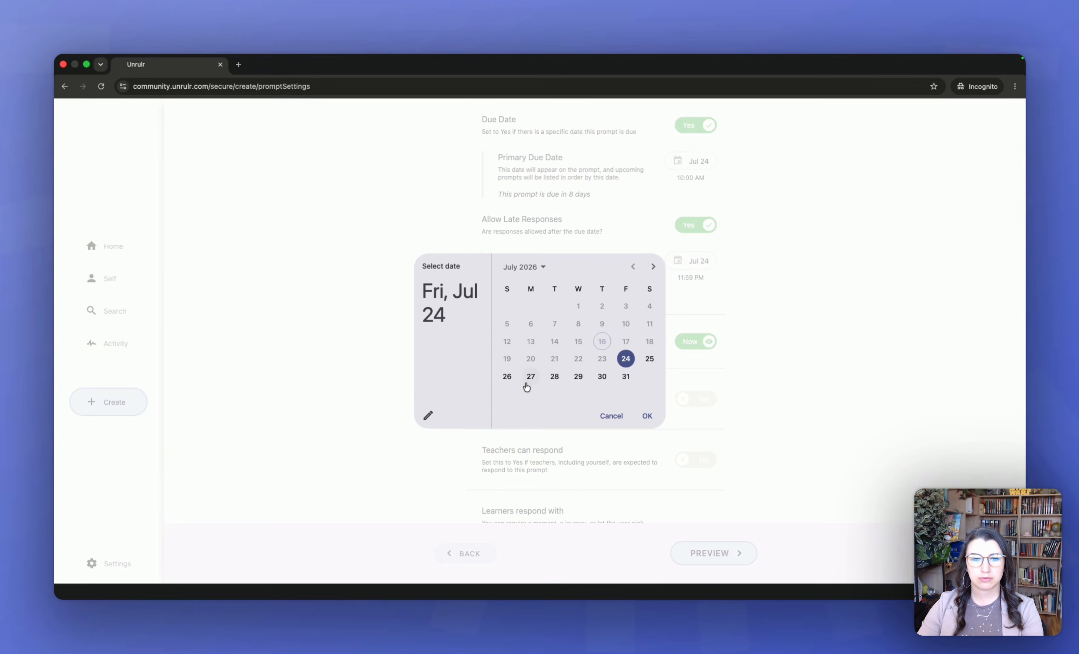
pyautogui.click(528, 379)
pyautogui.click(648, 417)
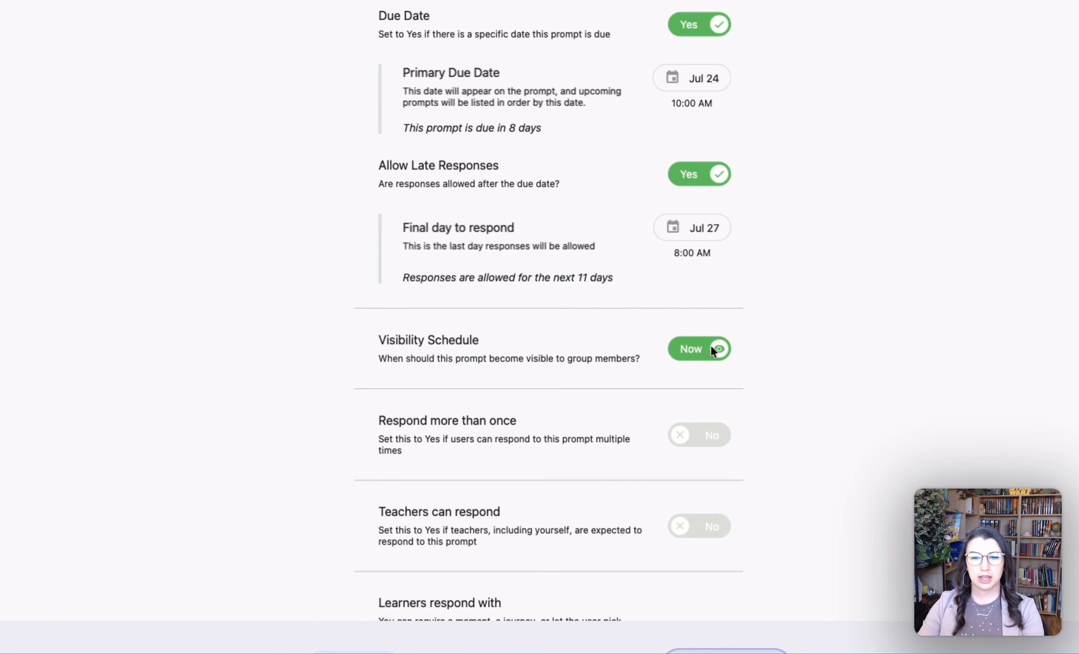
# Step: Set the visibility schedule to Wait with a live date of Jul 20 at 8:00 AM
pyautogui.click(713, 350)
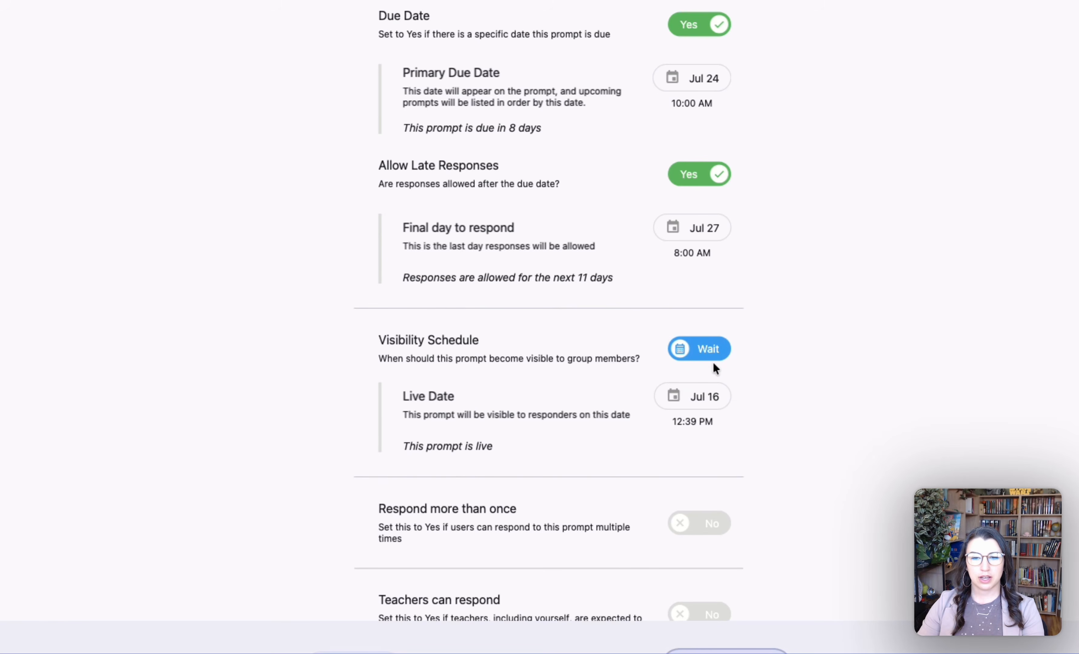
pyautogui.click(709, 397)
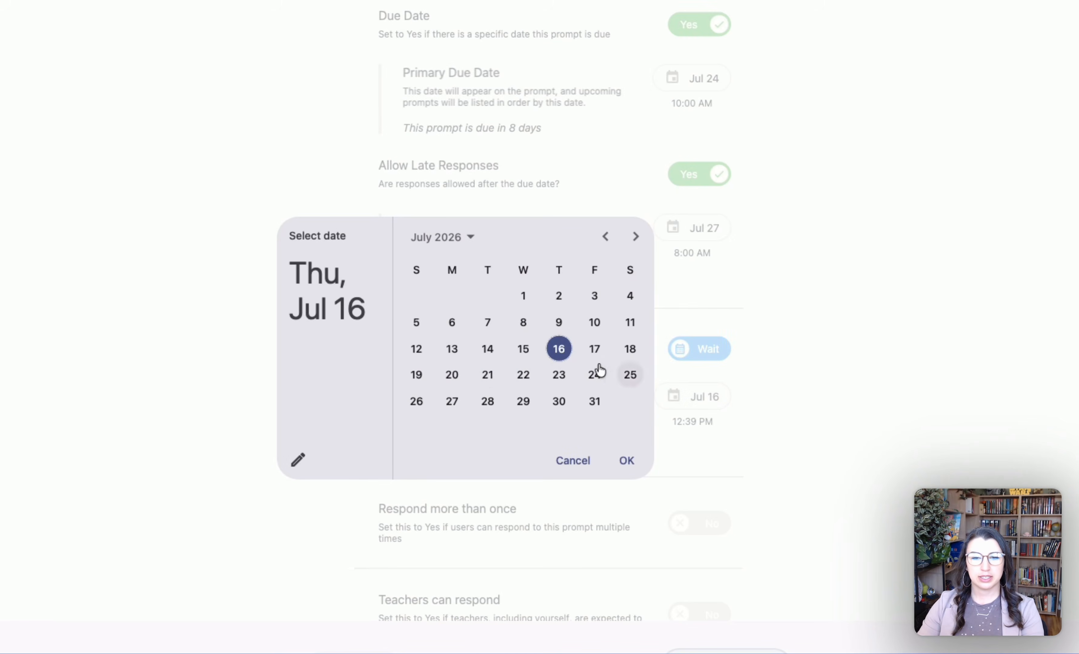
pyautogui.click(454, 376)
pyautogui.click(631, 461)
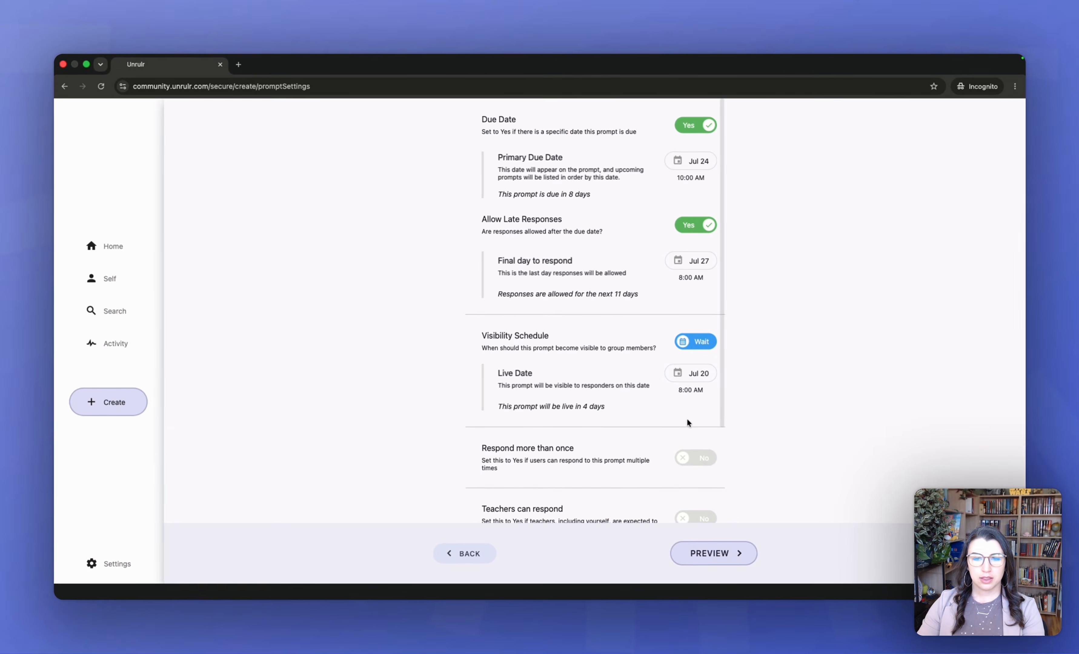
# Step: Allow users to respond to the prompt more than once and allow teachers to respond
pyautogui.scroll(-2, 686, 417)
pyautogui.scroll(-2, 649, 397)
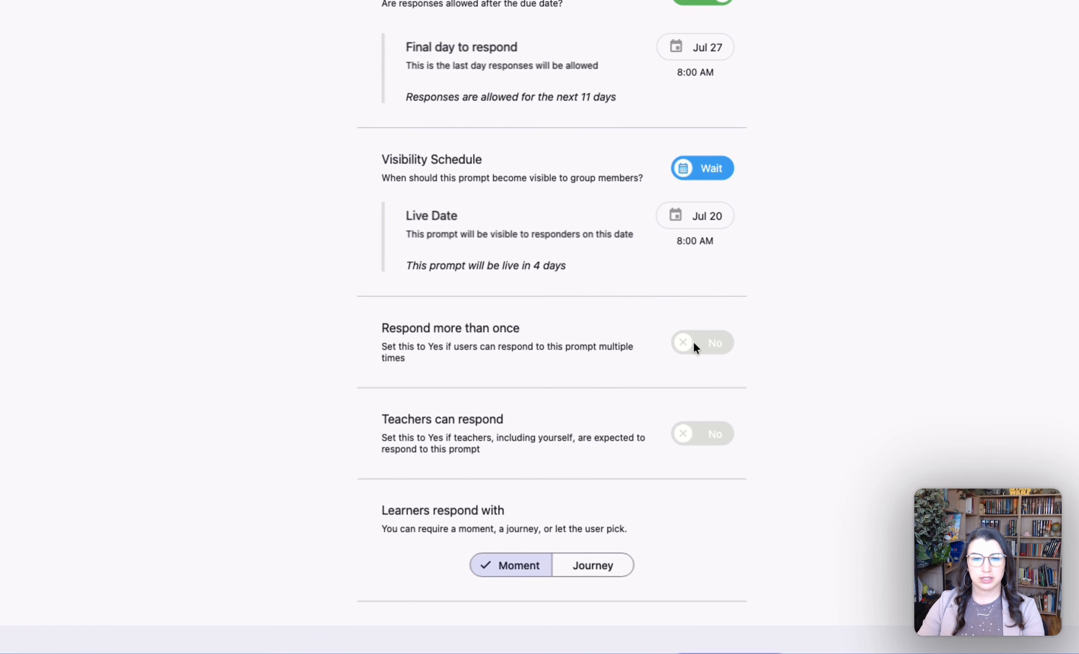
pyautogui.click(694, 346)
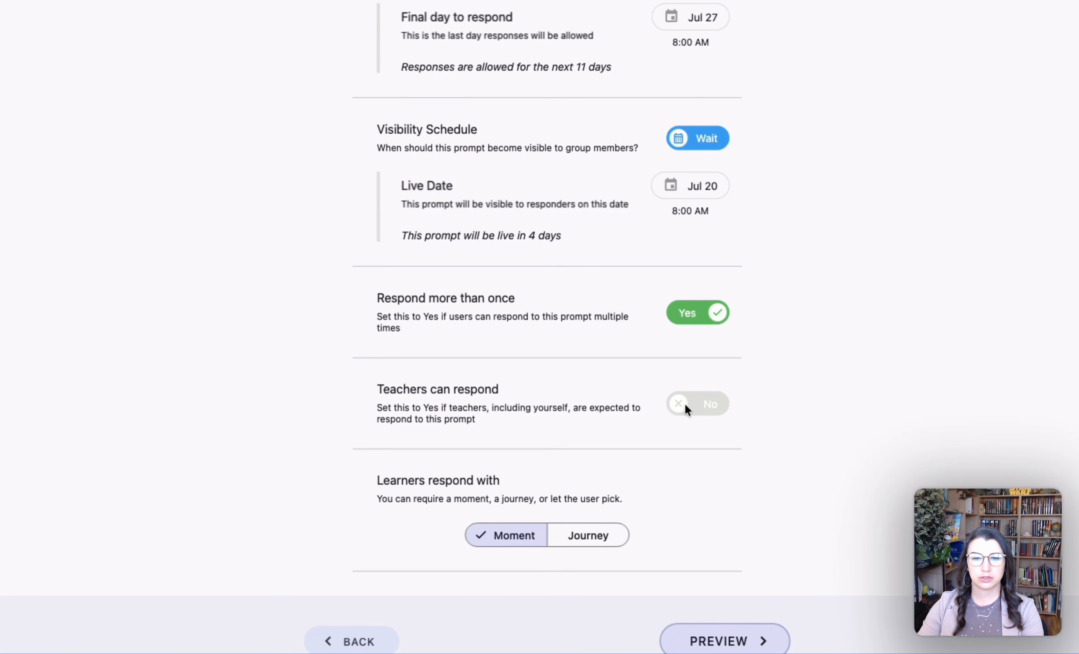
pyautogui.click(685, 404)
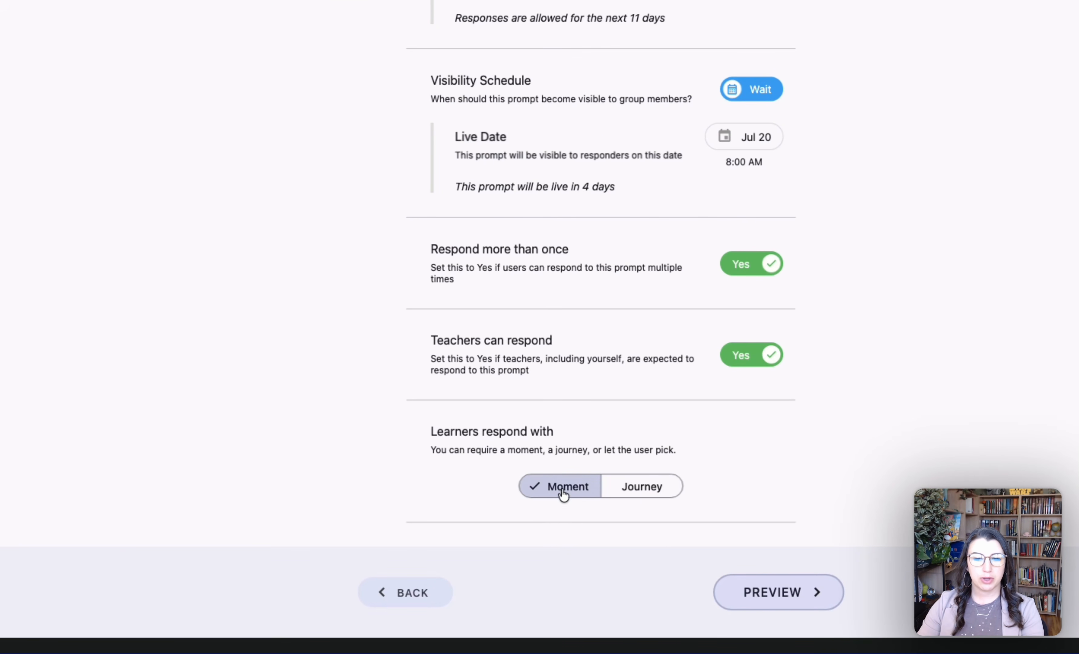
# Step: Let learners respond with either a Moment or a Journey, and open the prompt's preview
pyautogui.click(632, 488)
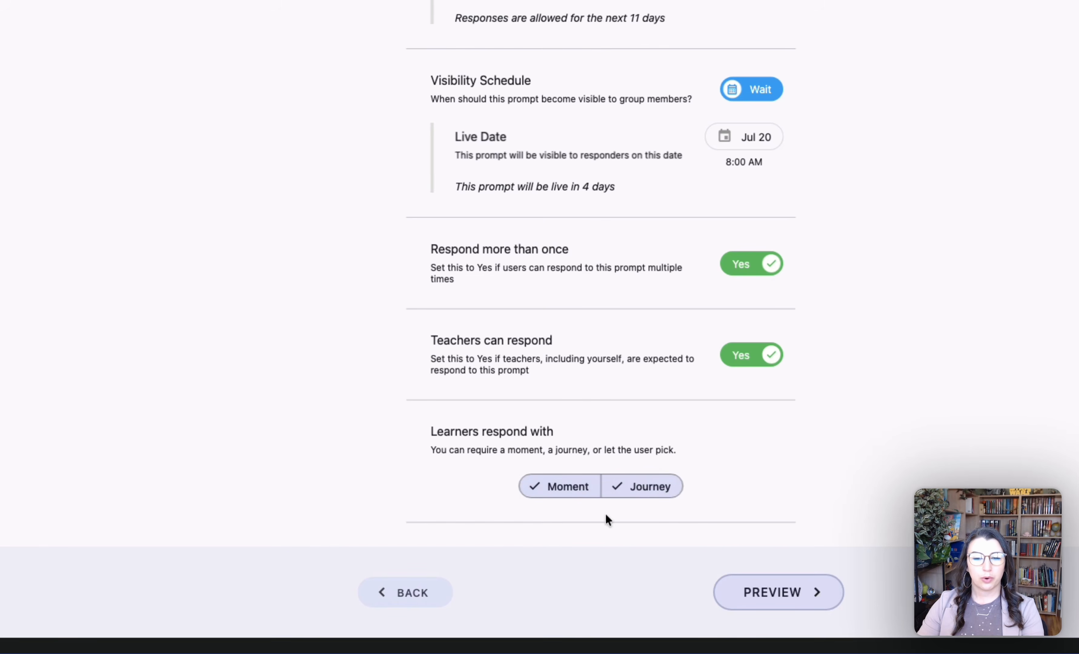
pyautogui.click(552, 487)
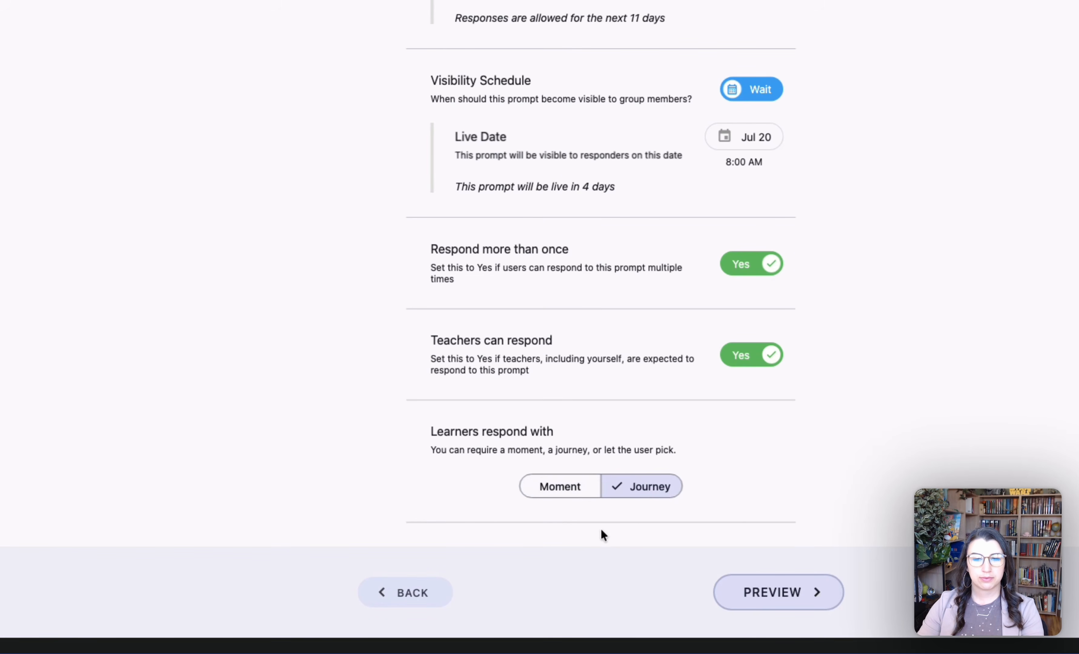
pyautogui.click(571, 493)
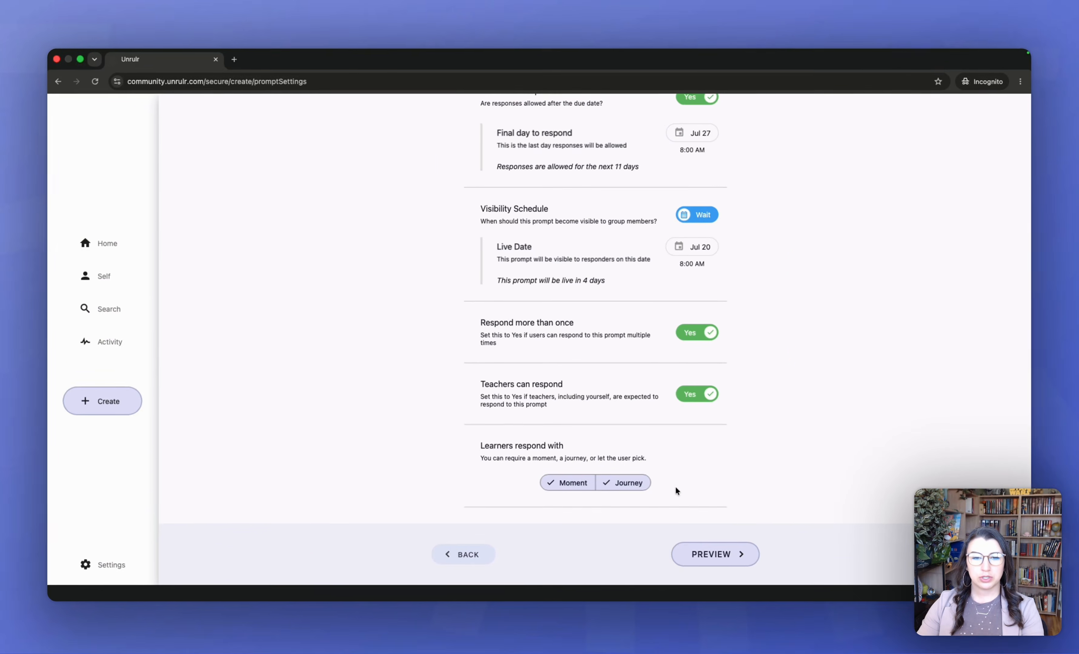
pyautogui.scroll(3, 675, 486)
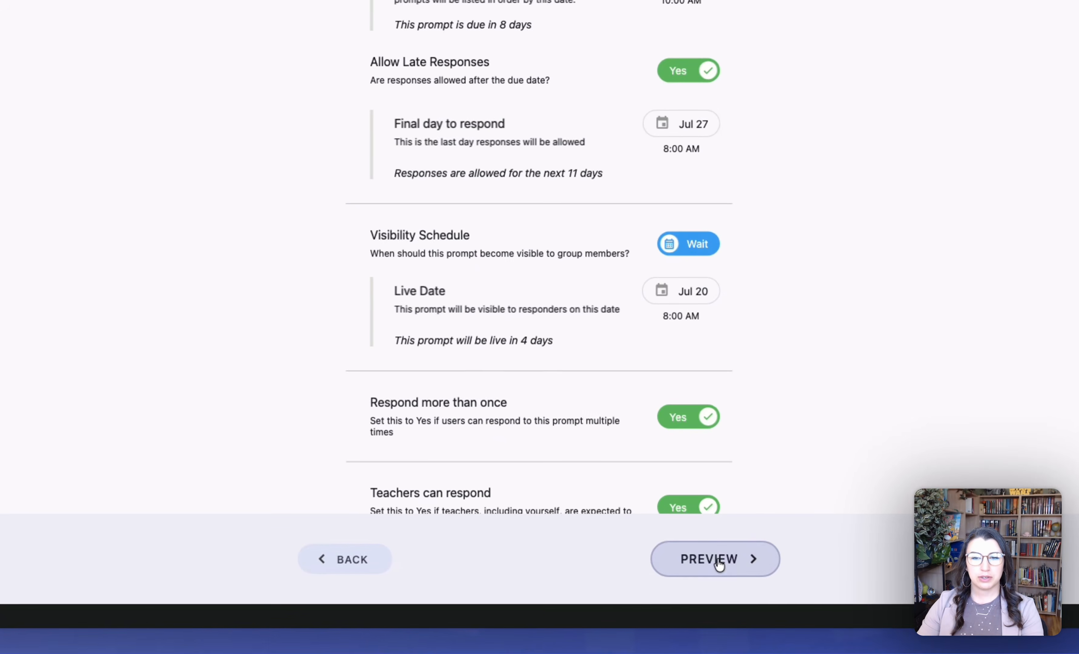
pyautogui.click(721, 564)
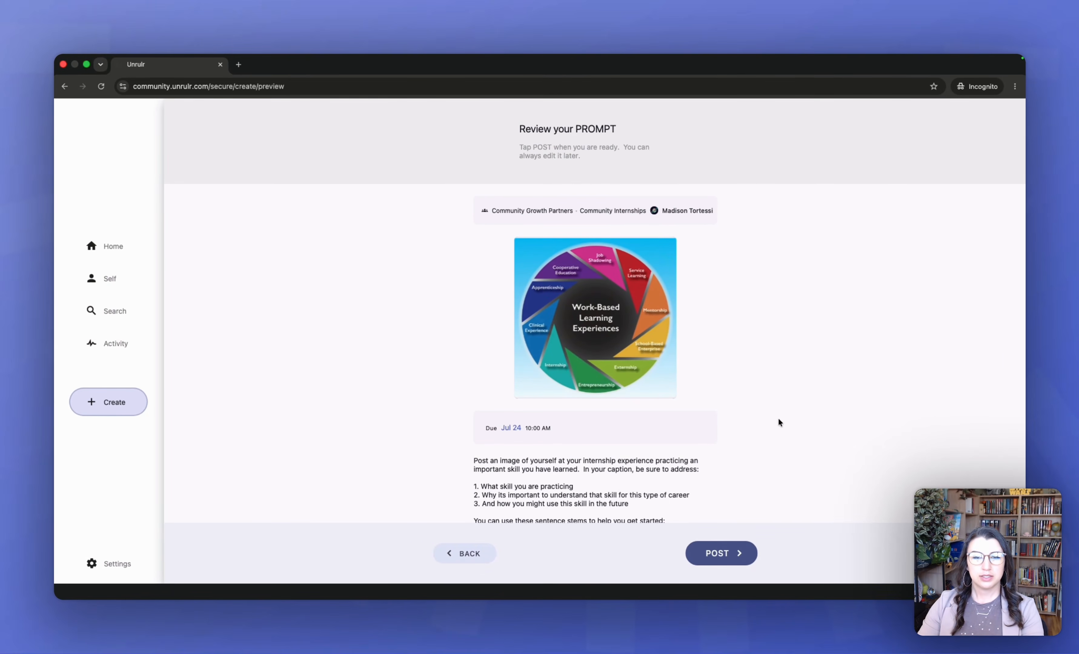
# Step: Review the internship prompt's image, due date and instructions in the preview, and post it
pyautogui.scroll(-3, 770, 425)
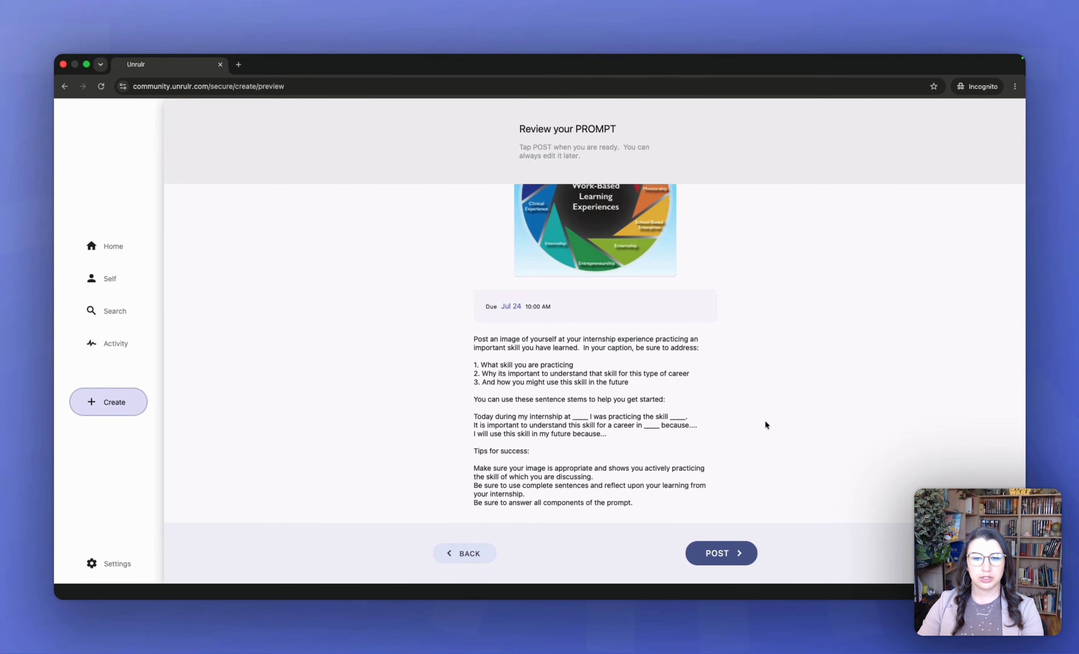
pyautogui.scroll(3, 762, 433)
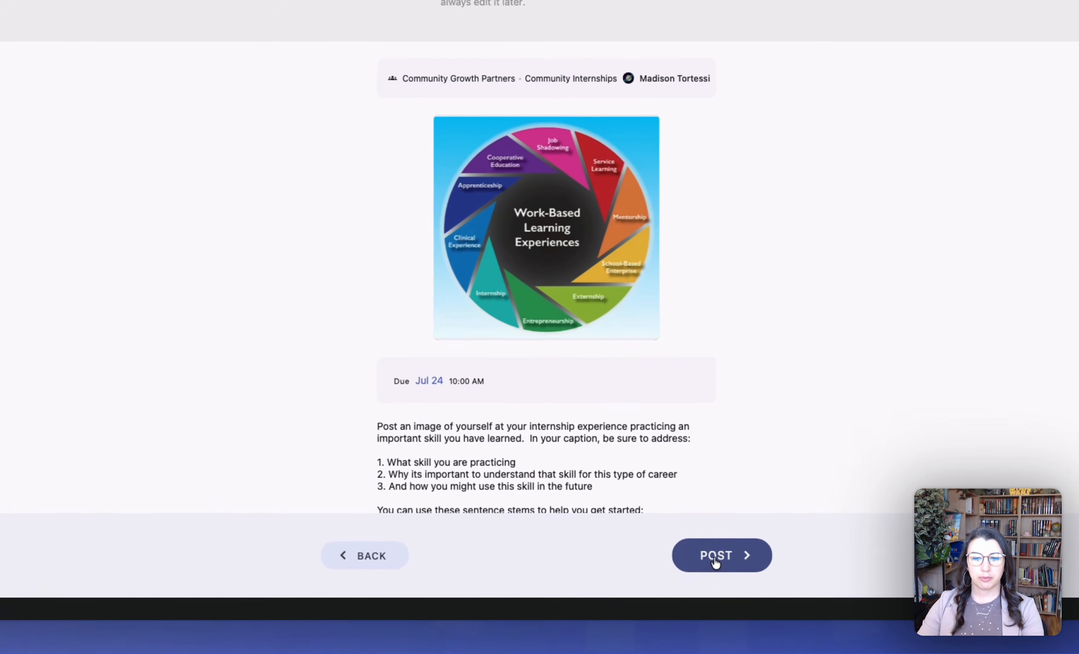
pyautogui.click(718, 554)
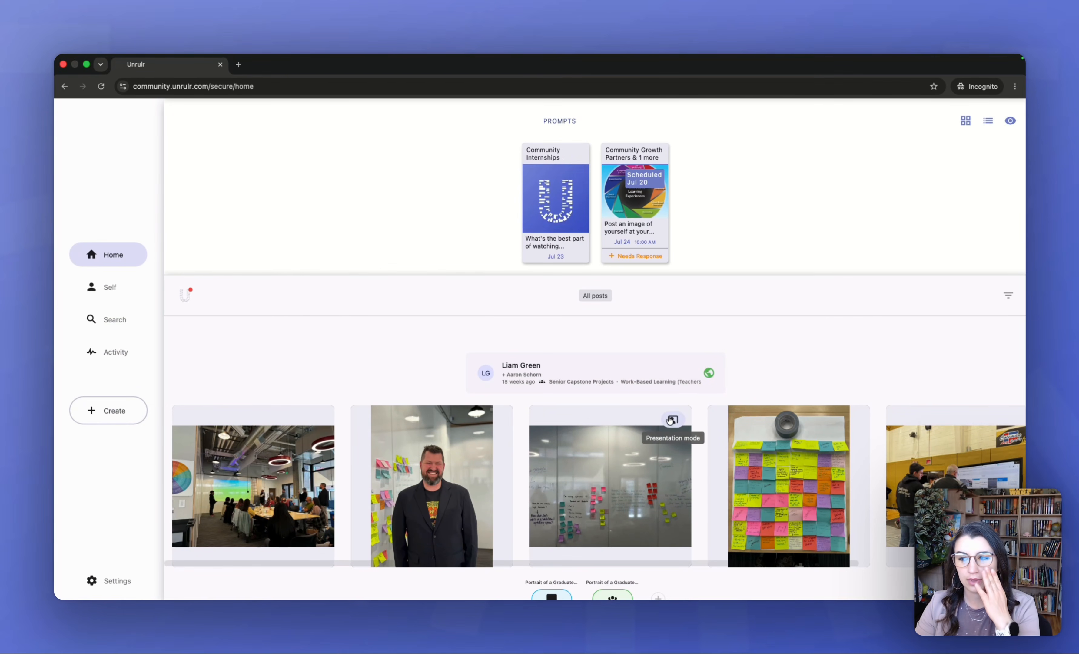
# Step: Open the Community Internships prompt "What's the best part of watching students learn?" and choose to re-use it
pyautogui.moveTo(760, 434)
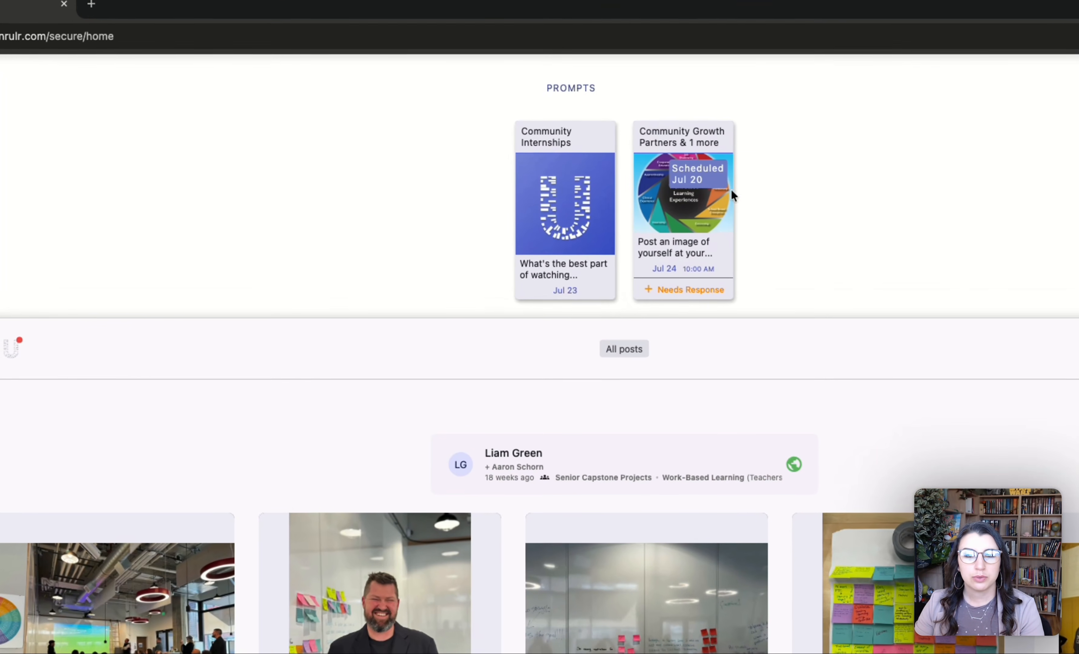
pyautogui.click(581, 194)
pyautogui.moveTo(747, 148)
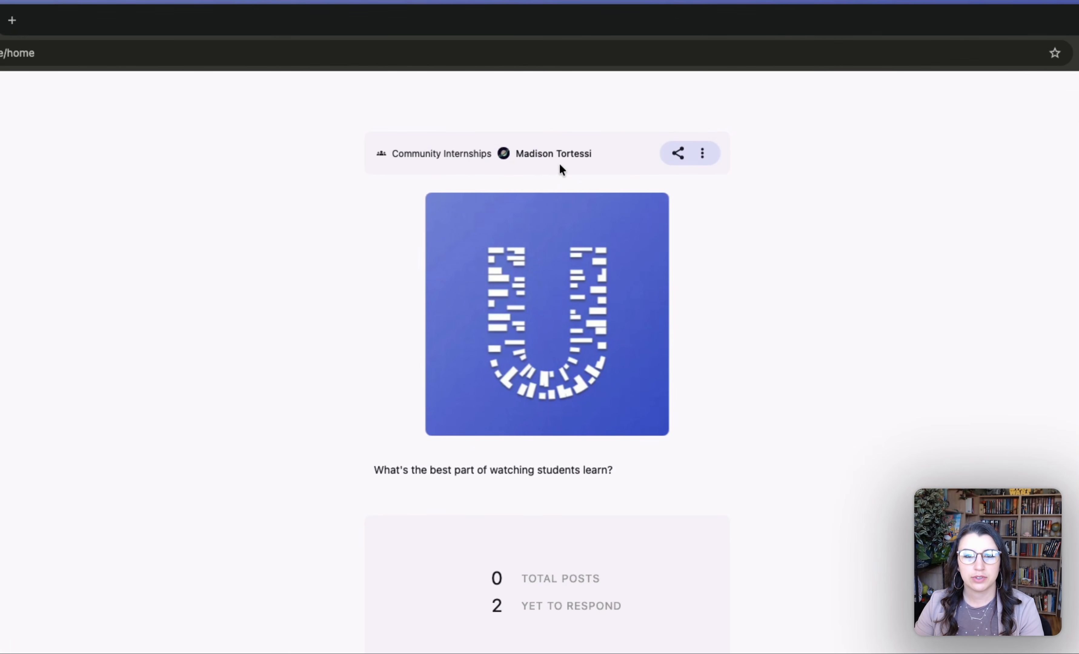
pyautogui.click(704, 155)
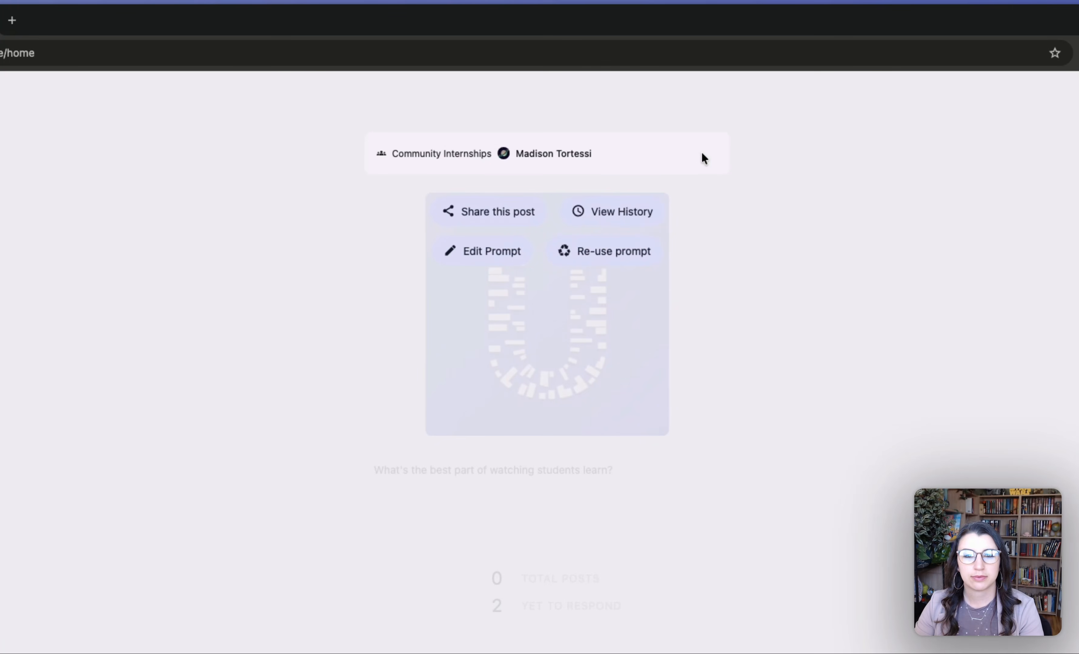
pyautogui.click(610, 258)
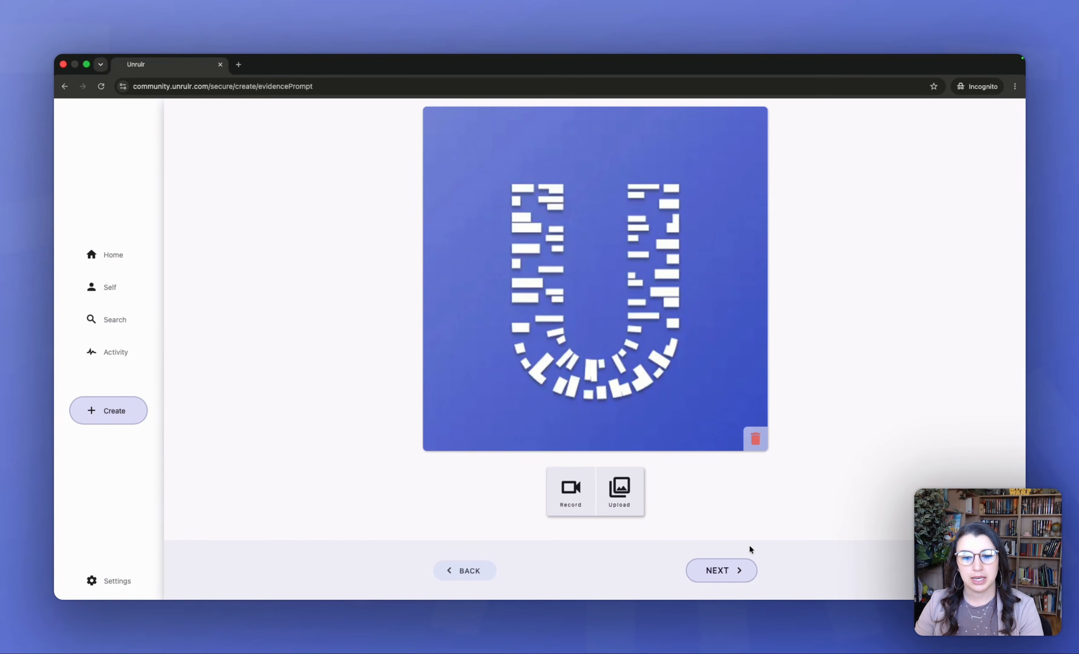
# Step: Post the re-used prompt to Community Internships with its existing media, caption, sharing and settings, skipping required COGS
pyautogui.click(750, 563)
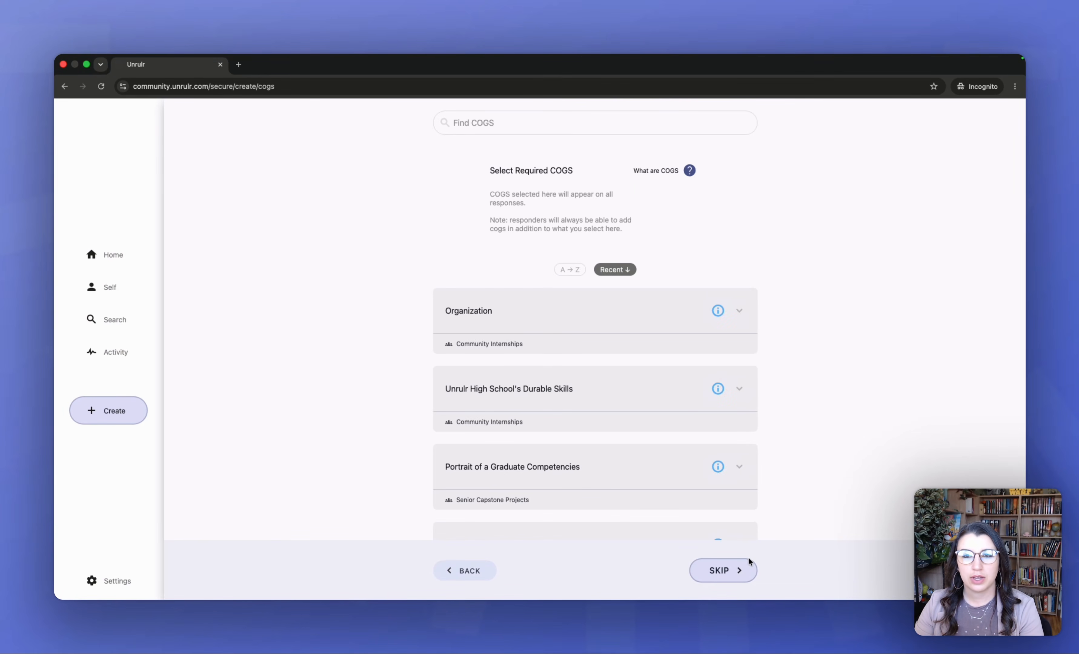
pyautogui.click(725, 574)
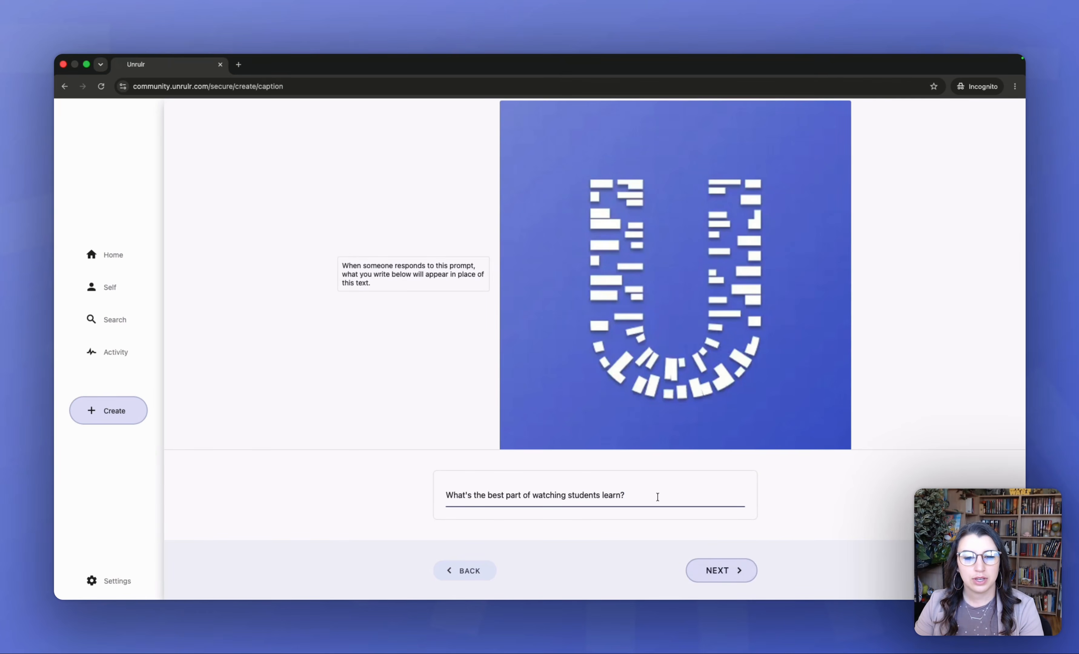
pyautogui.click(734, 572)
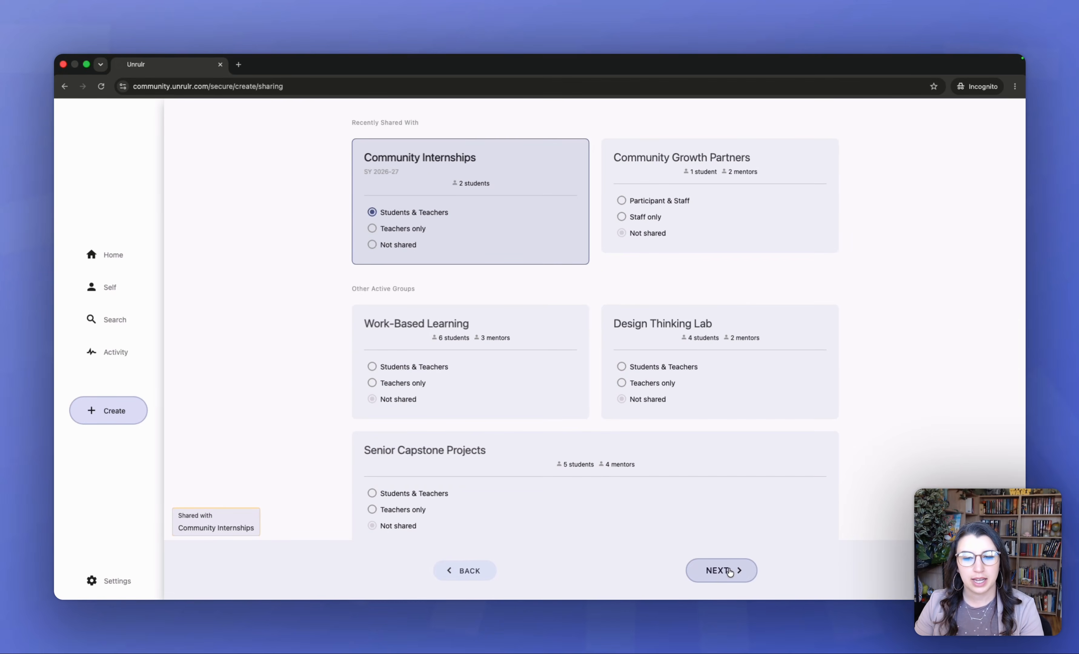
pyautogui.click(729, 572)
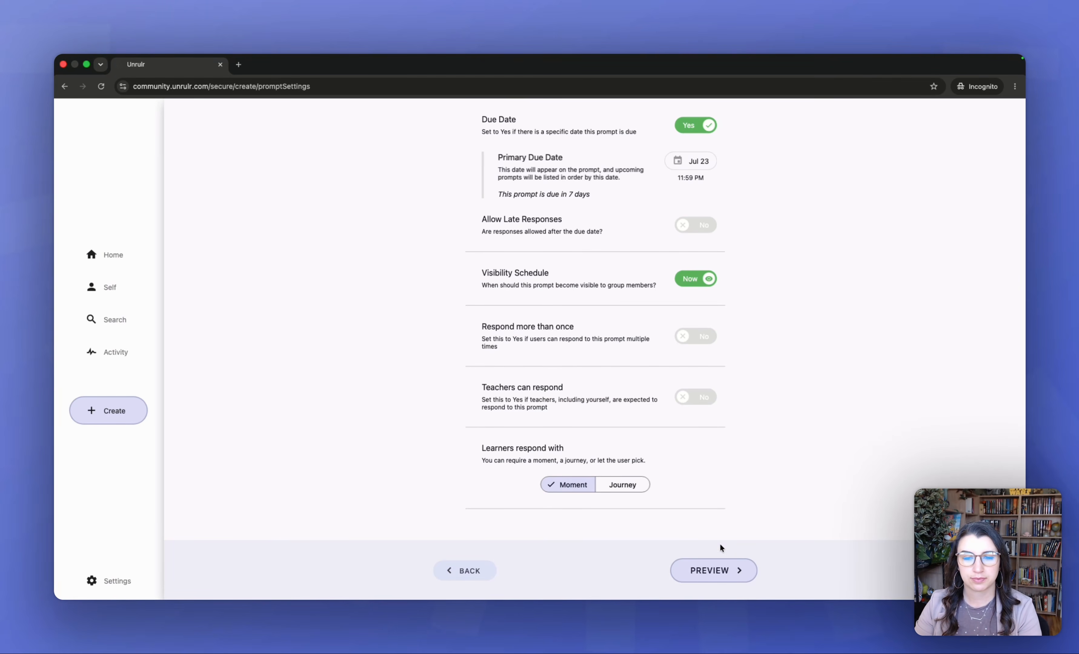
pyautogui.click(732, 572)
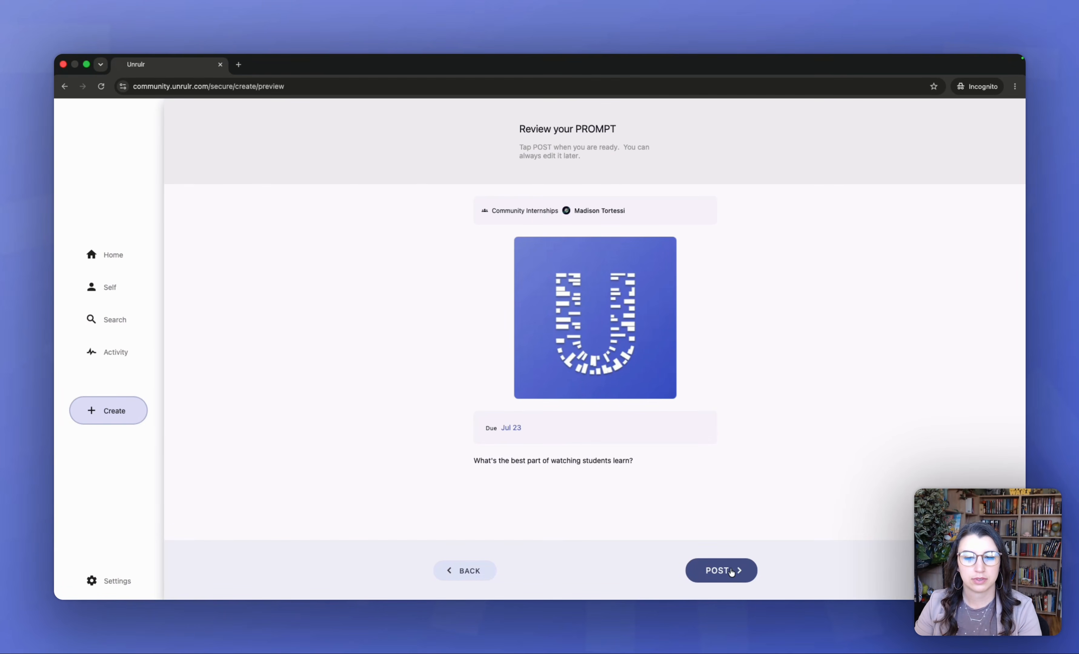
pyautogui.click(730, 569)
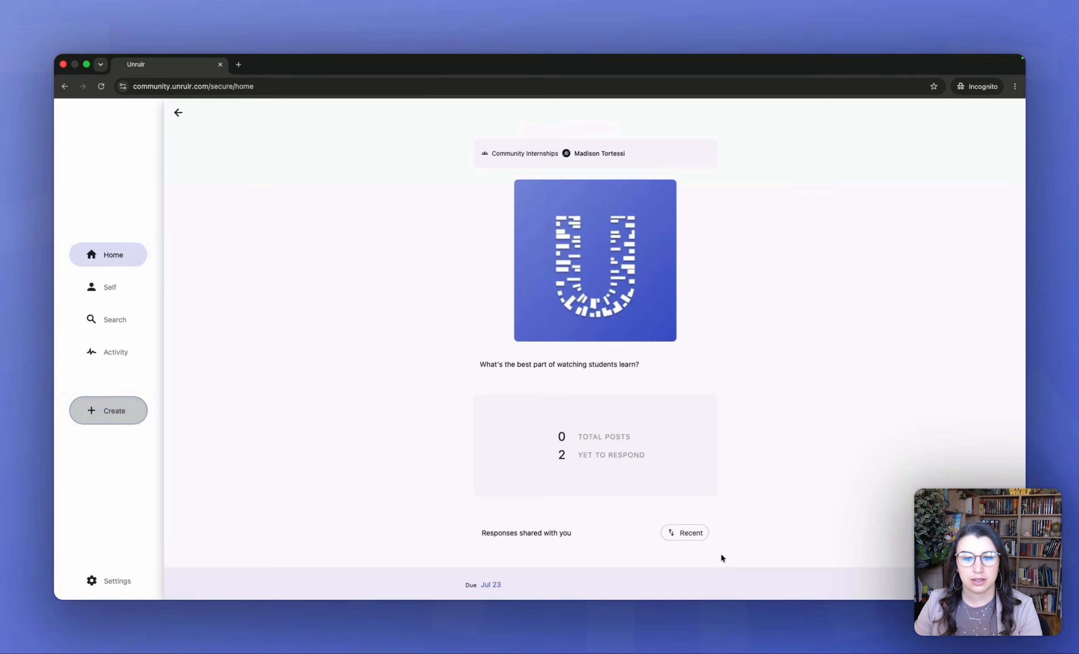
# Step: Return to the home feed and start a new learner prompt by repurposing already created prompts
pyautogui.click(116, 256)
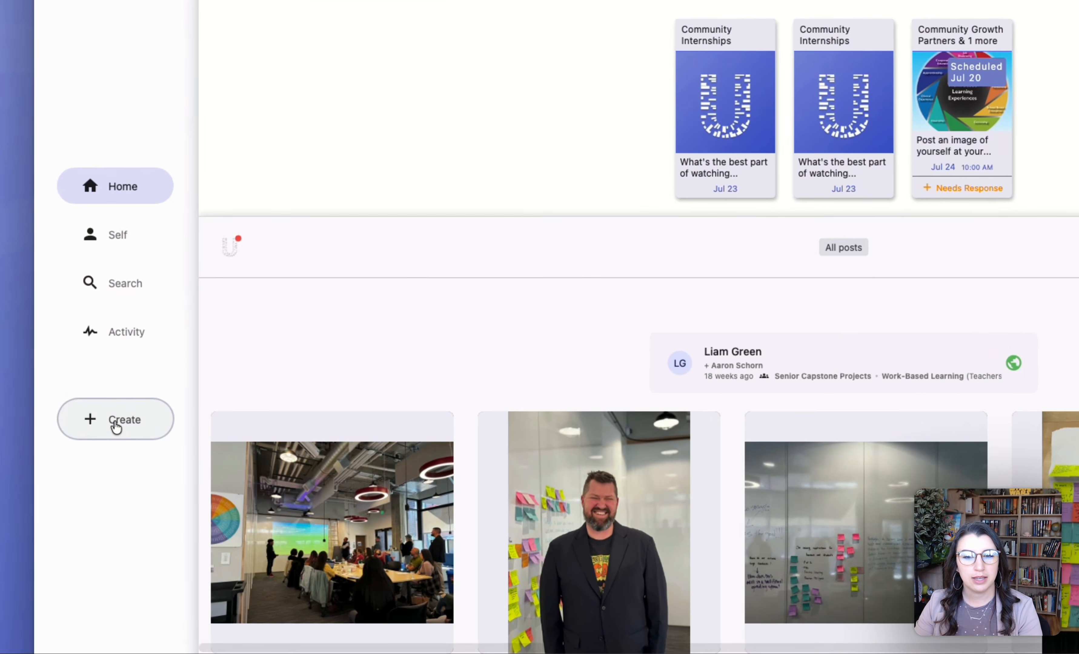
pyautogui.click(106, 412)
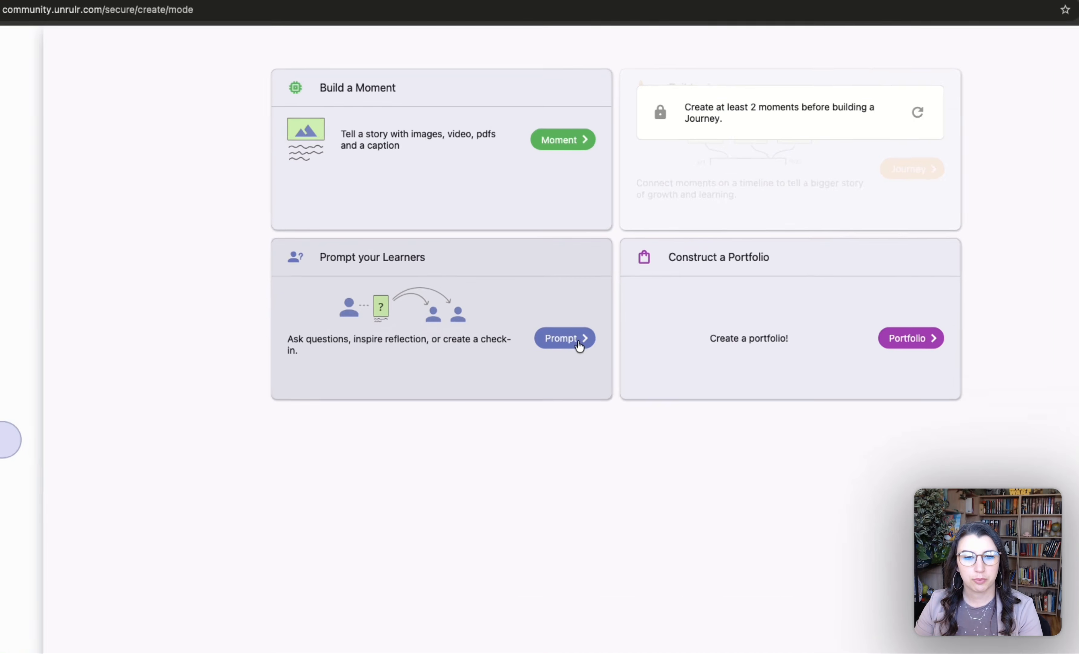
pyautogui.click(787, 304)
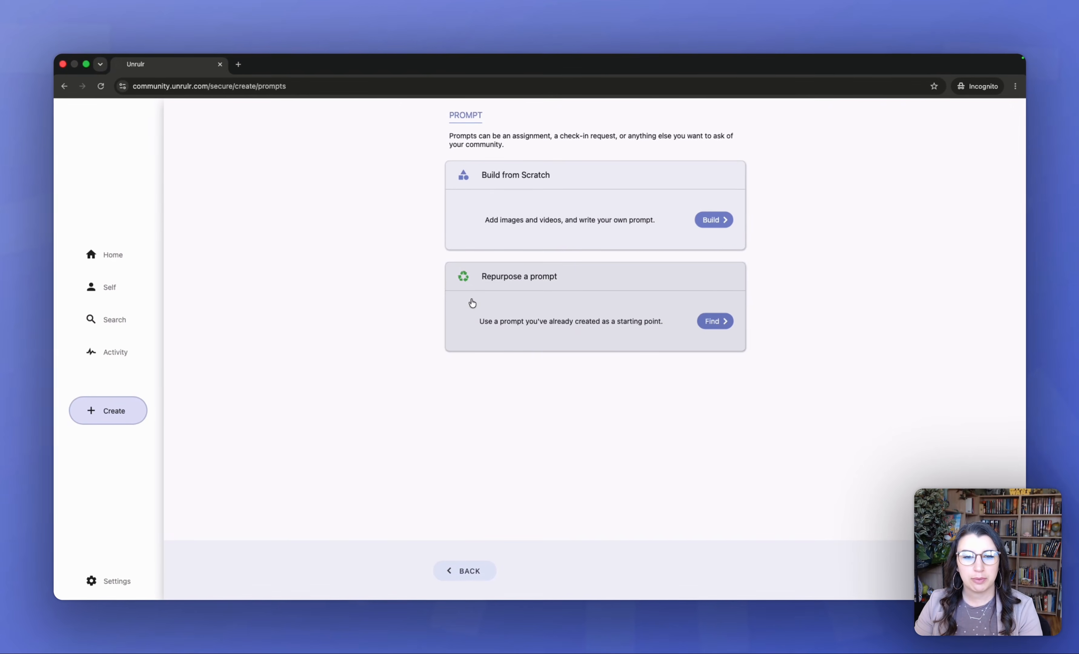
pyautogui.click(718, 324)
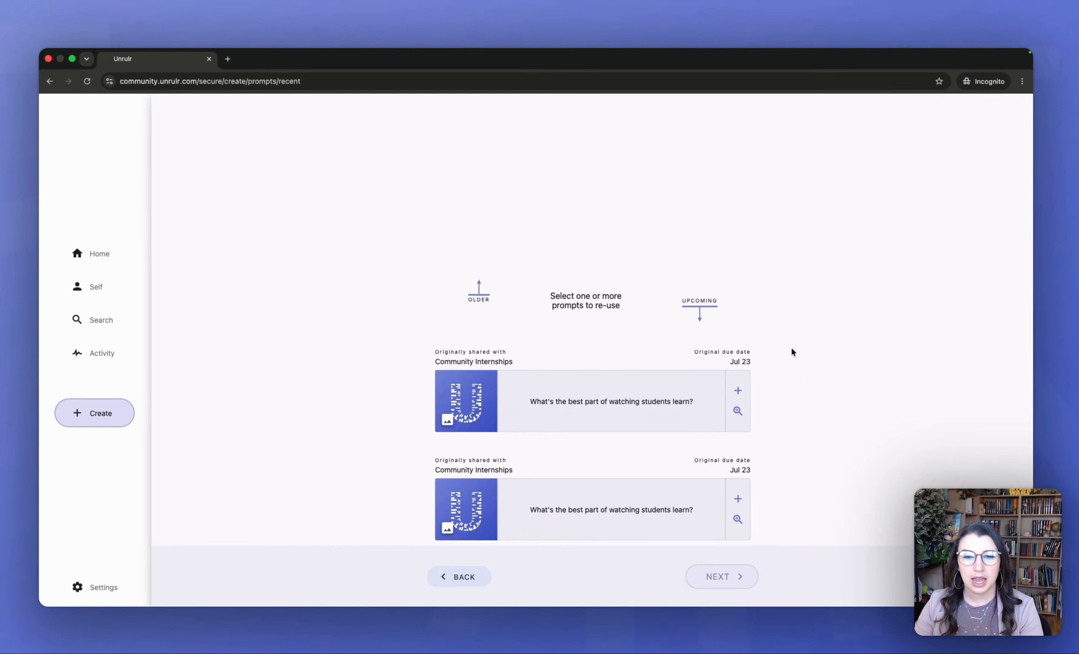
# Step: Select the second "What's the best part of watching students learn?" prompt and the internship image prompt for re-use
pyautogui.scroll(-3, 787, 351)
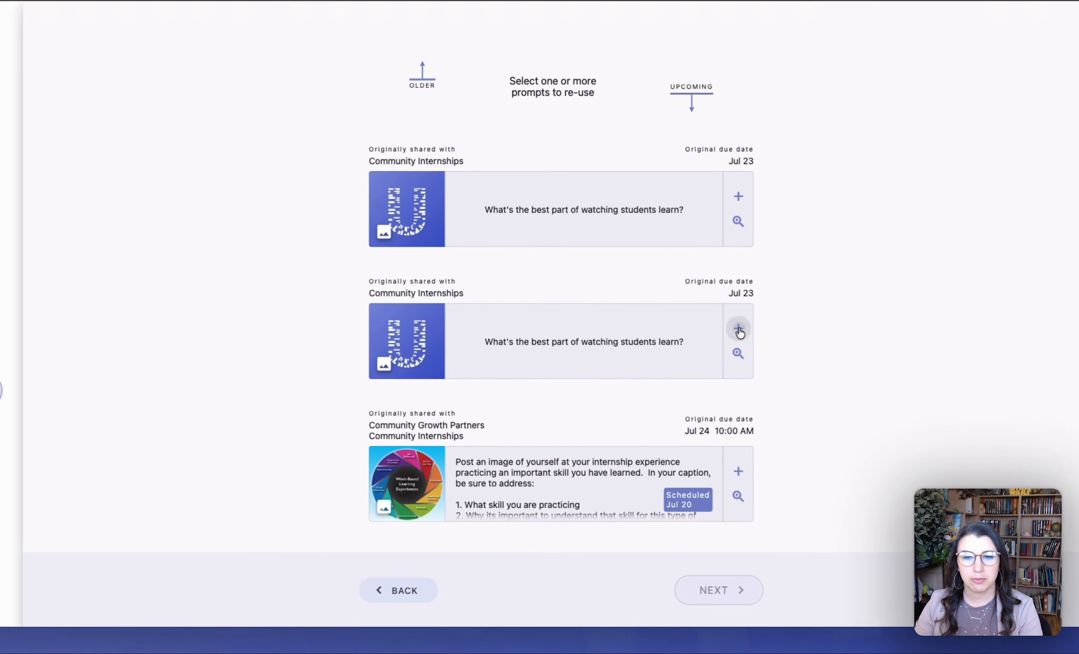
pyautogui.click(737, 362)
pyautogui.click(739, 476)
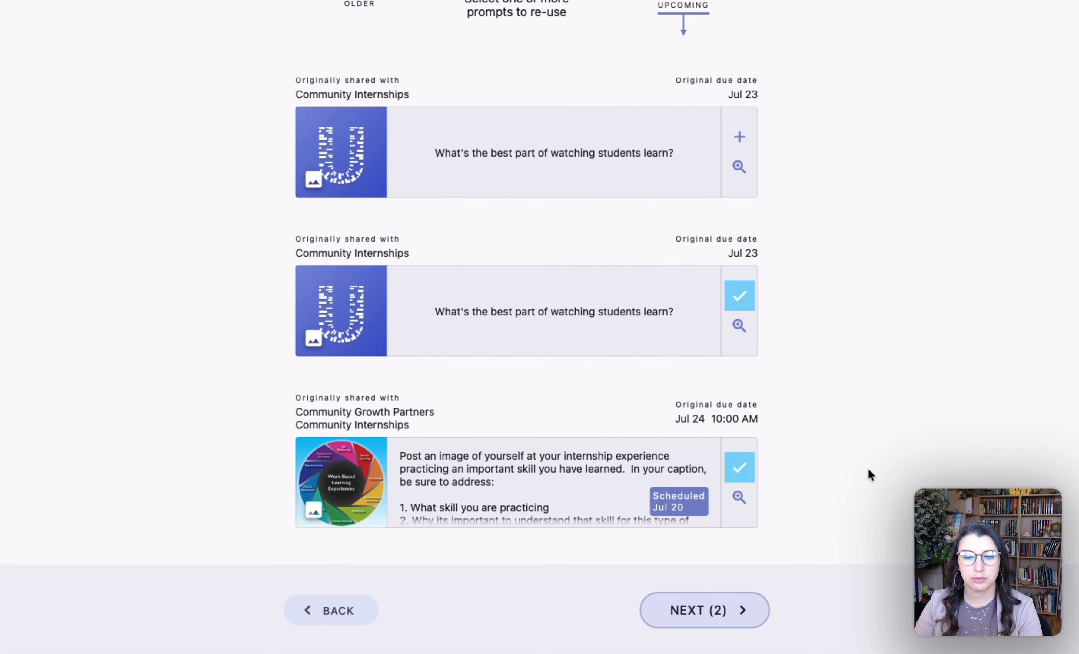
pyautogui.click(702, 618)
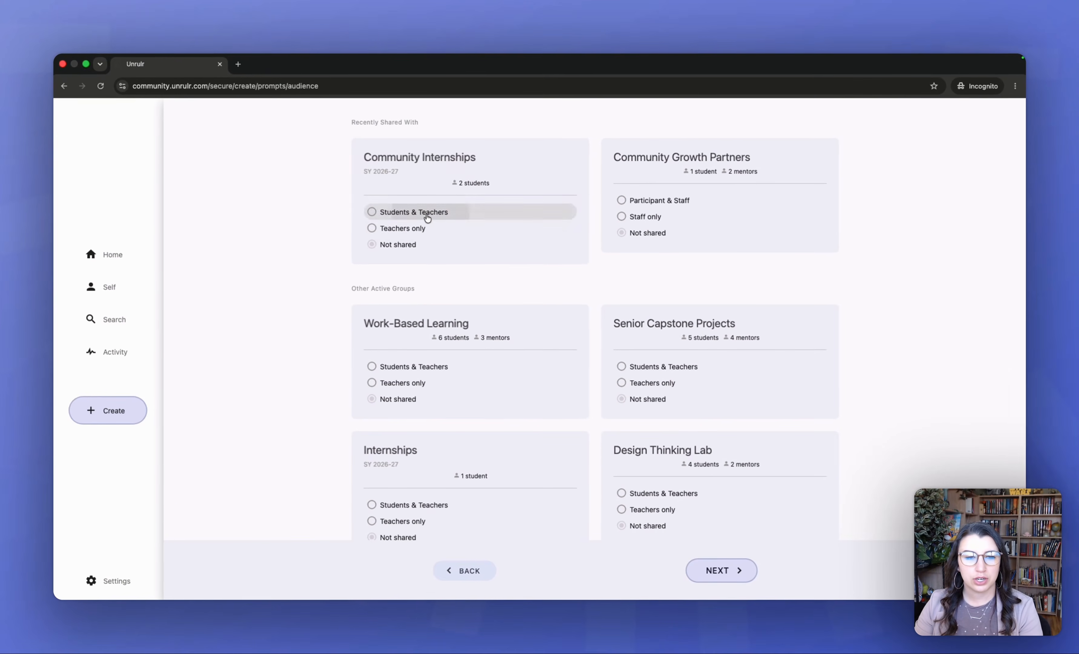
# Step: Share both re-used prompts with Students & Teachers in Community Internships and proceed to the preview with their existing dates
pyautogui.click(426, 215)
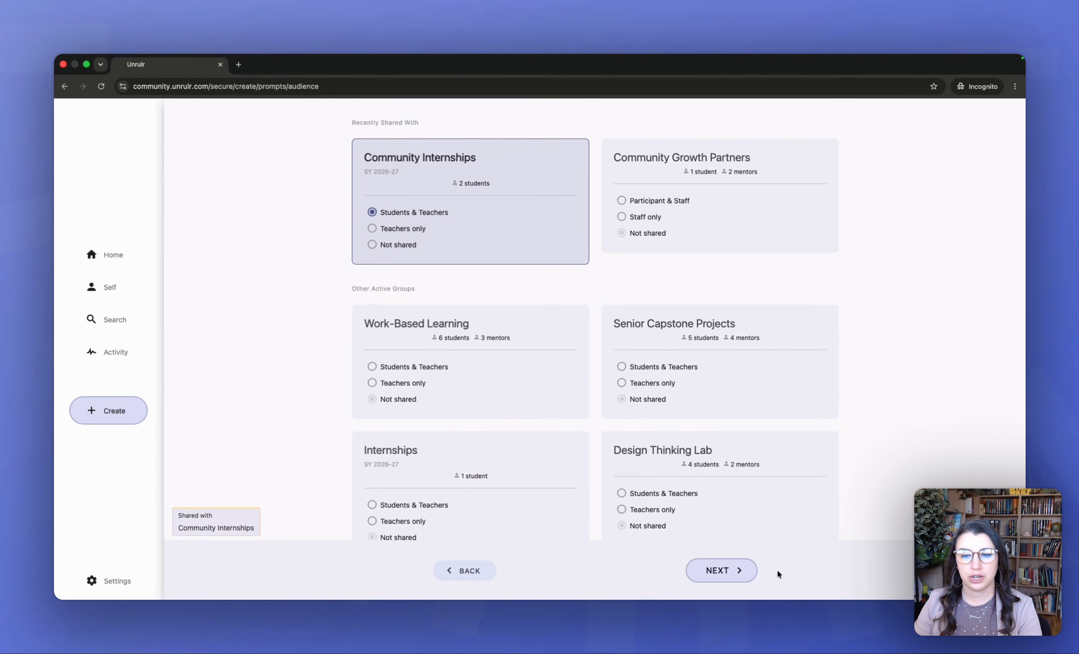
pyautogui.click(715, 571)
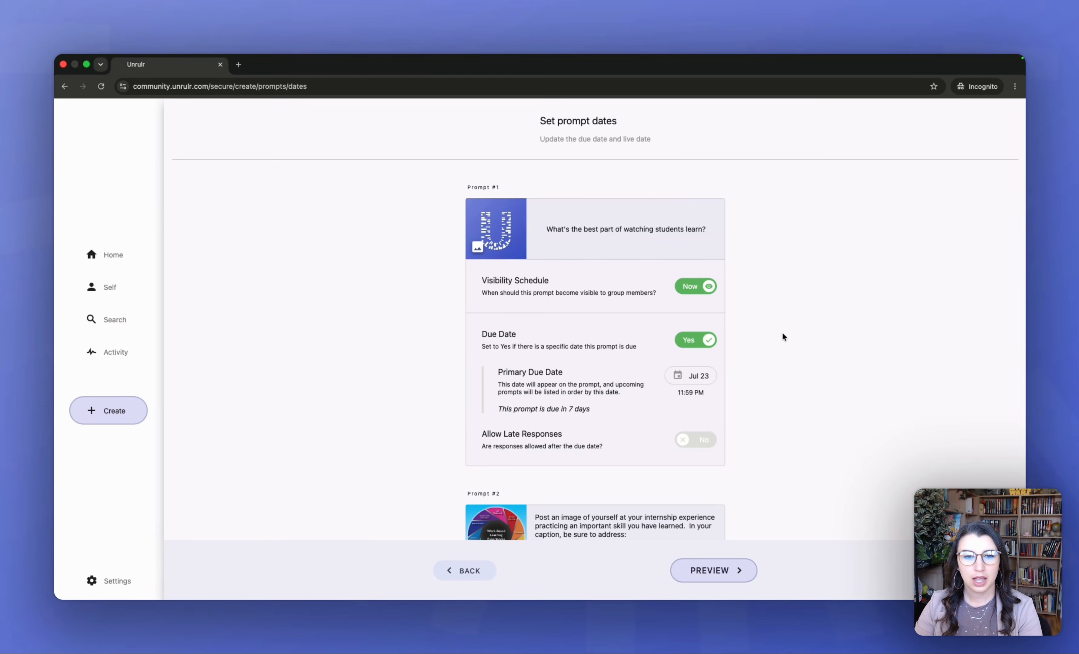
pyautogui.scroll(-1, 647, 490)
pyautogui.scroll(-5, 660, 483)
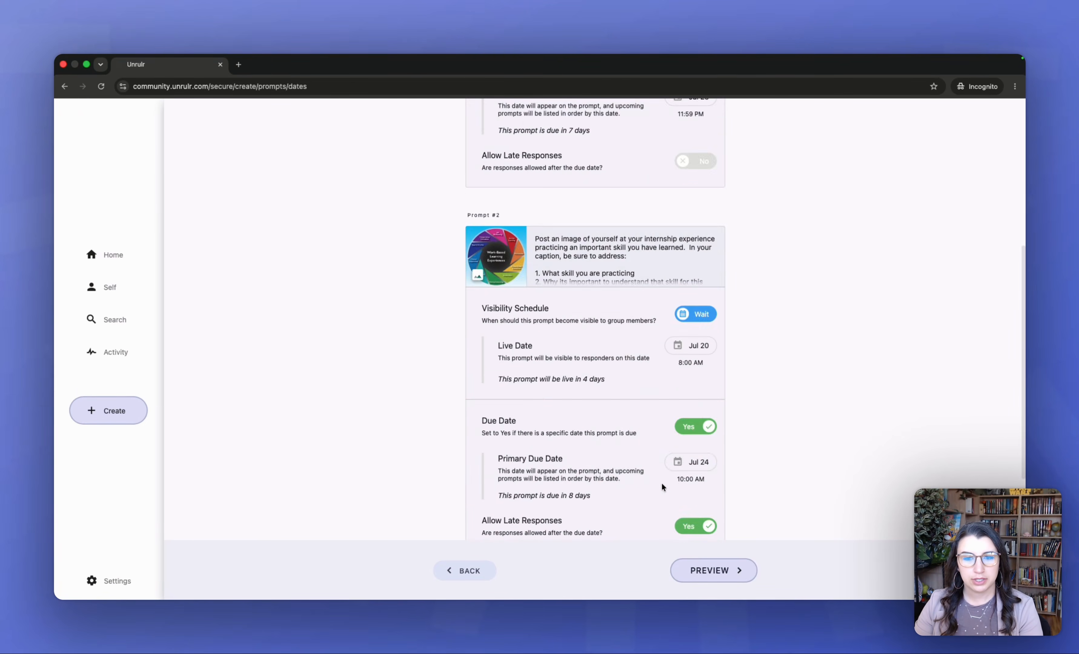
pyautogui.scroll(5, 661, 483)
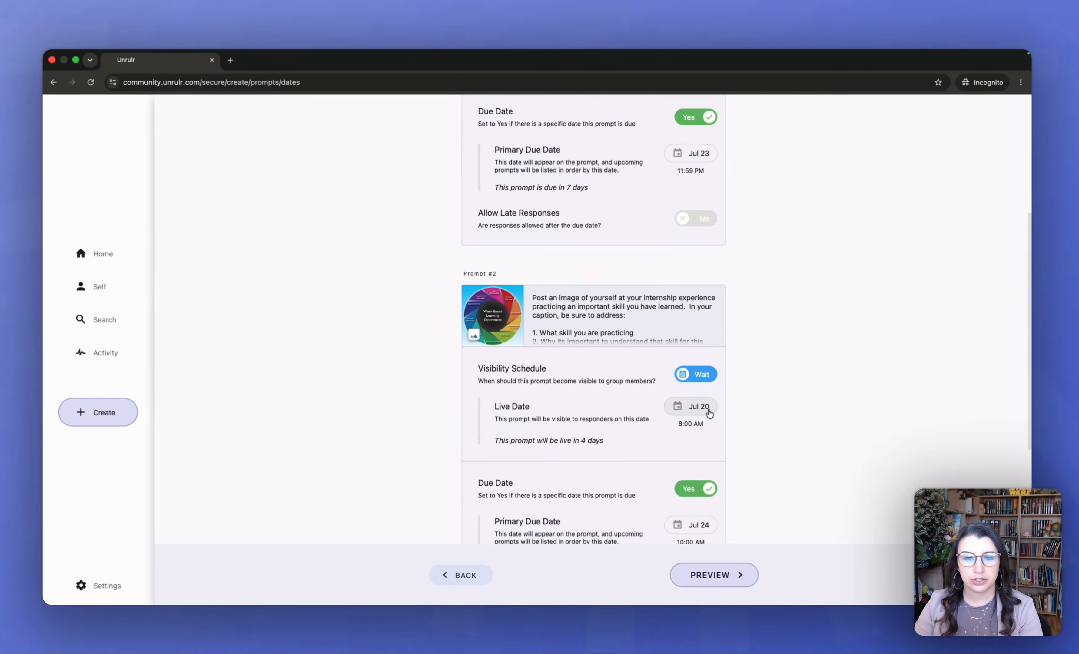
pyautogui.scroll(-4, 709, 413)
pyautogui.click(710, 411)
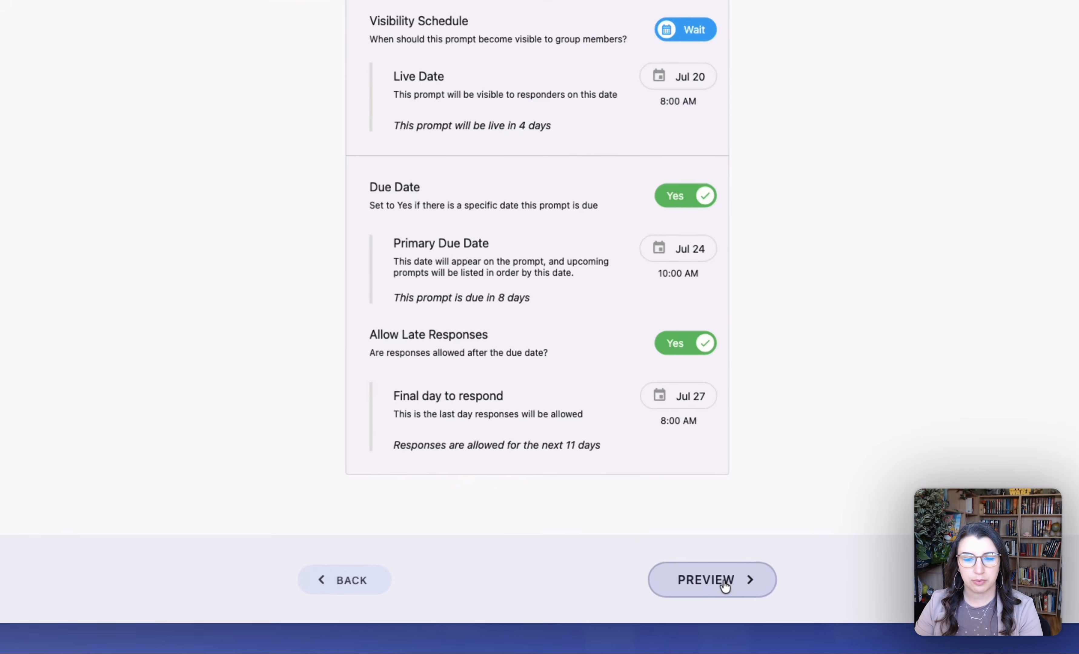
pyautogui.click(721, 571)
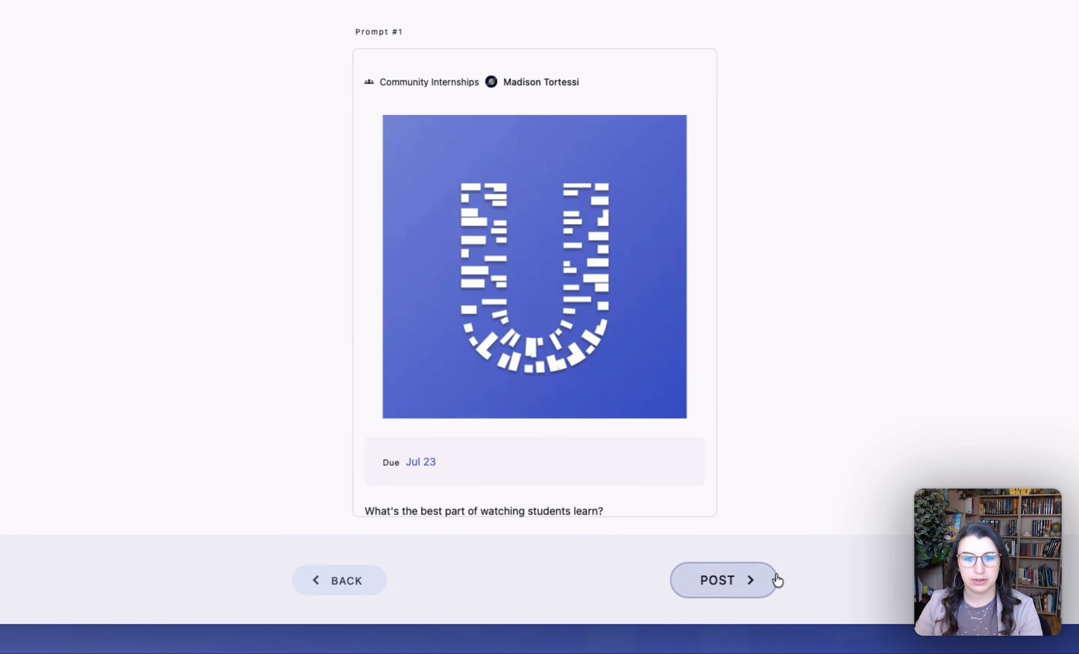
# Step: Review both re-used prompts in the preview and post them
pyautogui.scroll(-3, 732, 452)
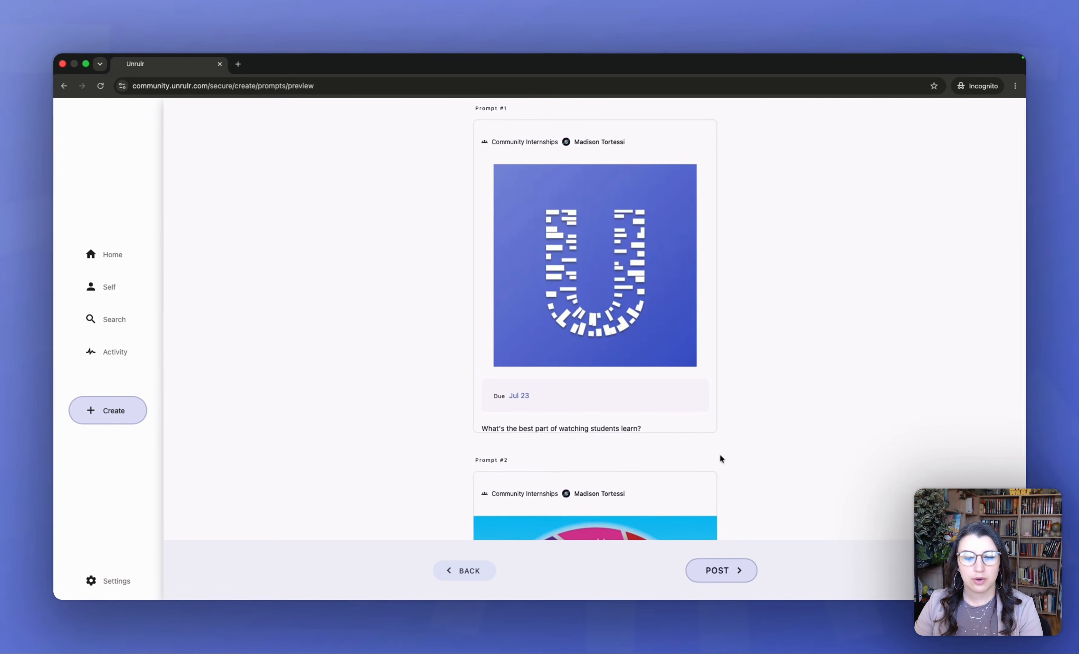
pyautogui.scroll(-2, 720, 456)
pyautogui.scroll(-5, 720, 455)
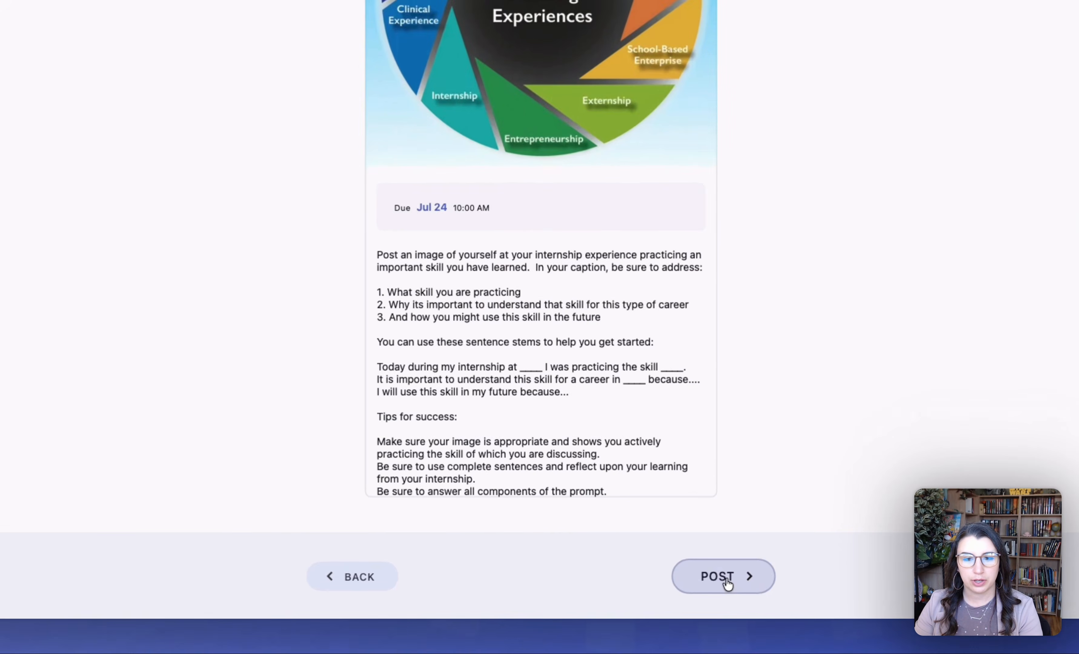
pyautogui.click(724, 575)
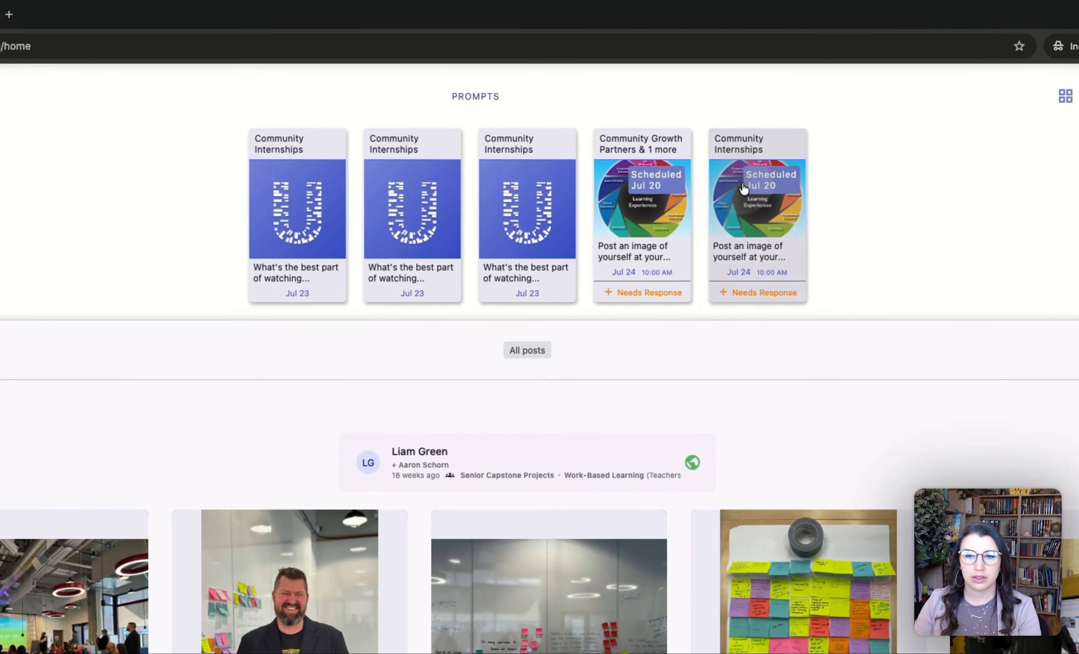
# Step: Open the edit options of the Work-Based Learning prompt shared only with Community Internships, and return to the home feed
pyautogui.click(749, 198)
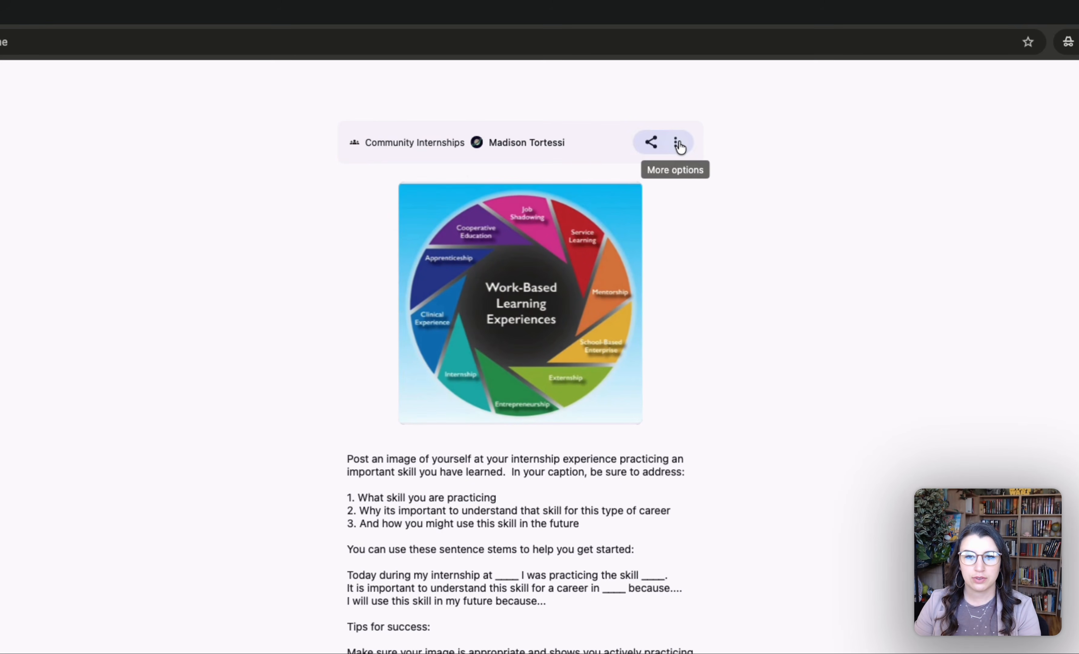
pyautogui.click(678, 142)
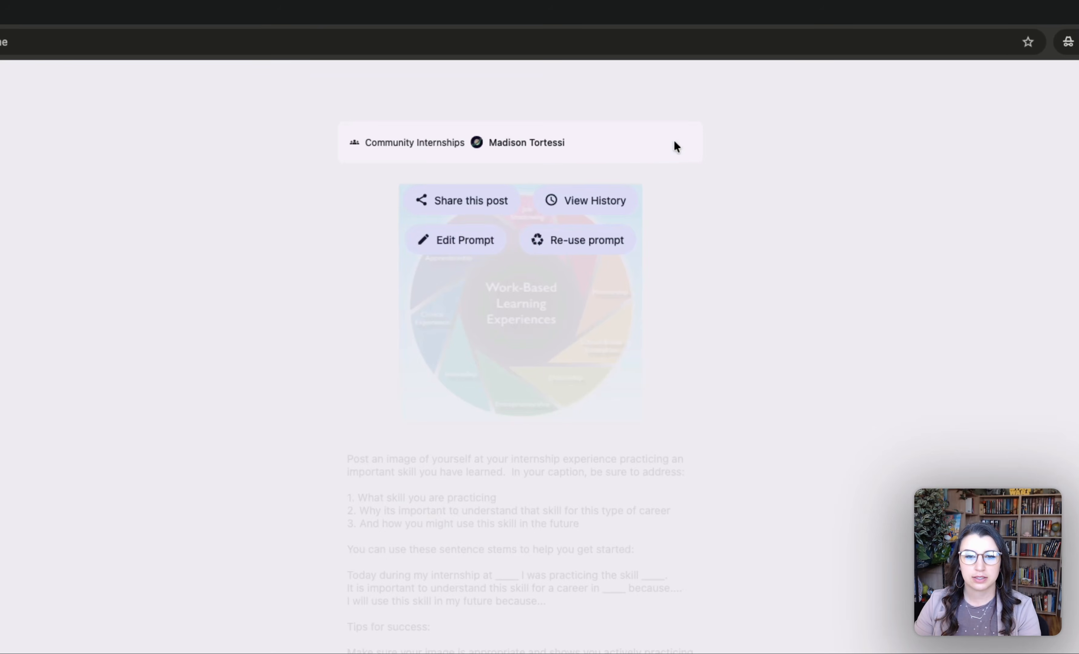
pyautogui.click(449, 242)
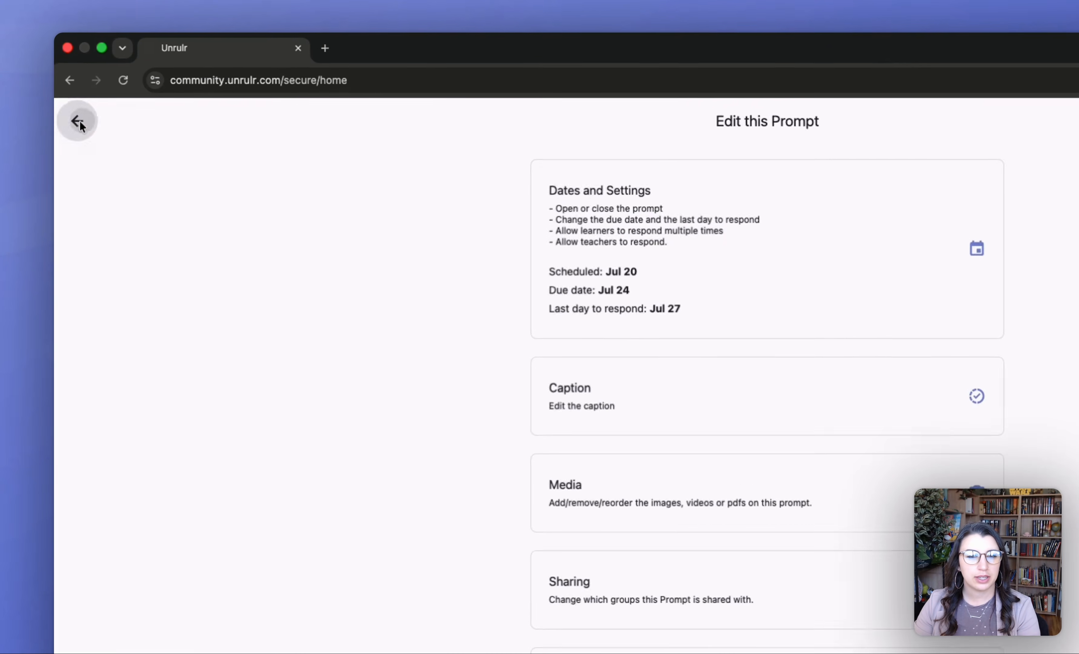
pyautogui.click(80, 122)
pyautogui.click(240, 118)
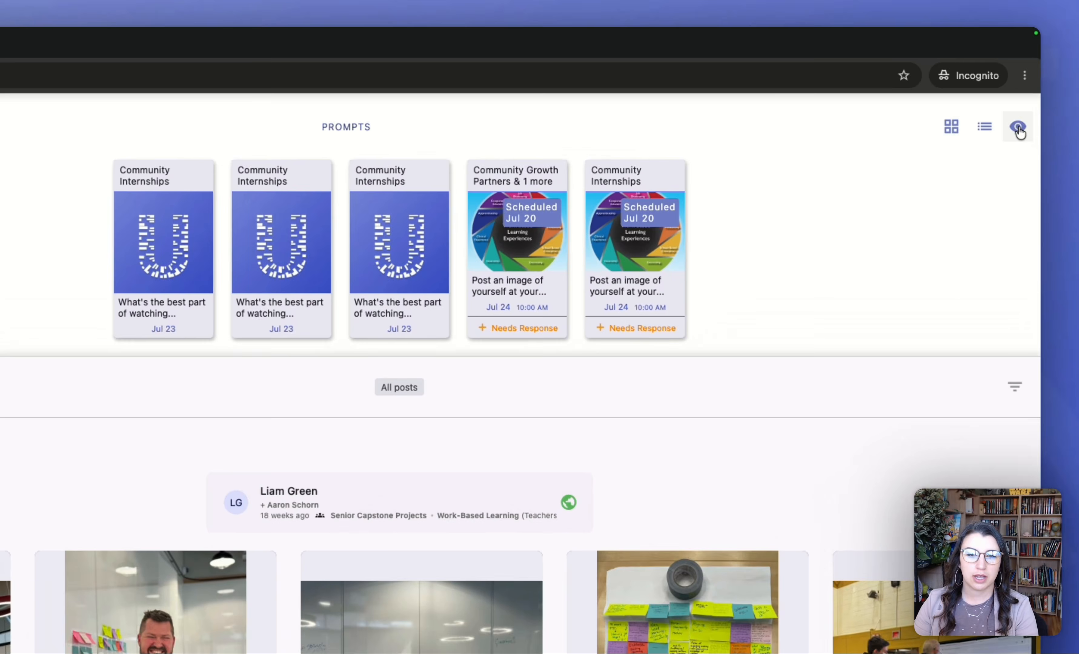
# Step: Hide the prompts row on the home feed and show it again
pyautogui.scroll(-3, 1014, 126)
pyautogui.scroll(-2, 1021, 131)
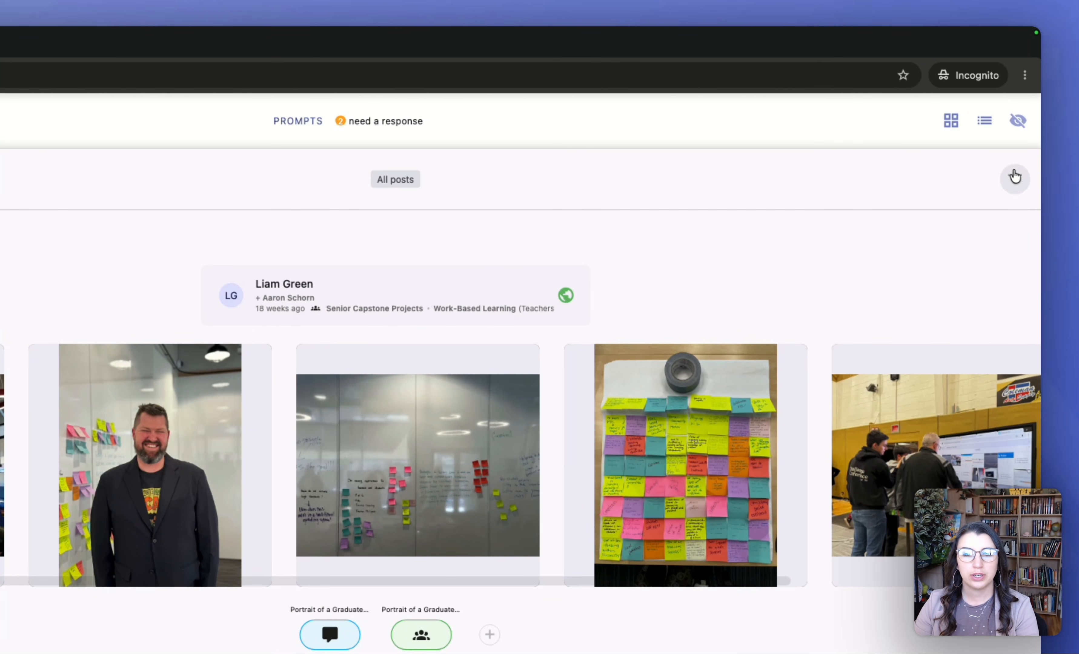
pyautogui.click(1021, 125)
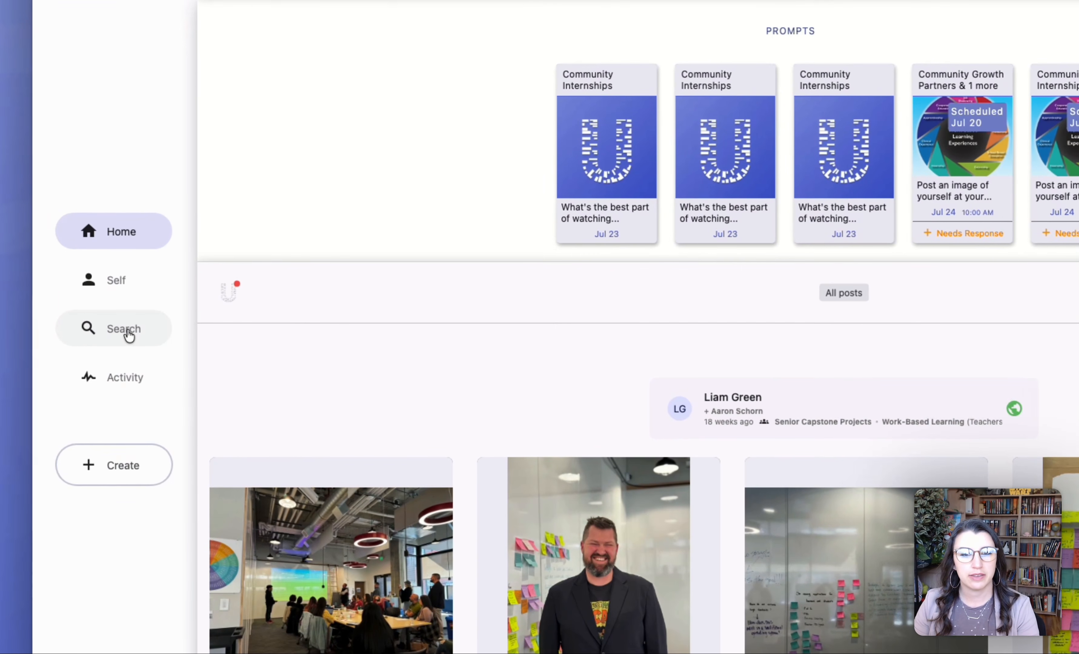
# Step: Open the recently viewed Community Internships group from the people and groups search
pyautogui.click(128, 335)
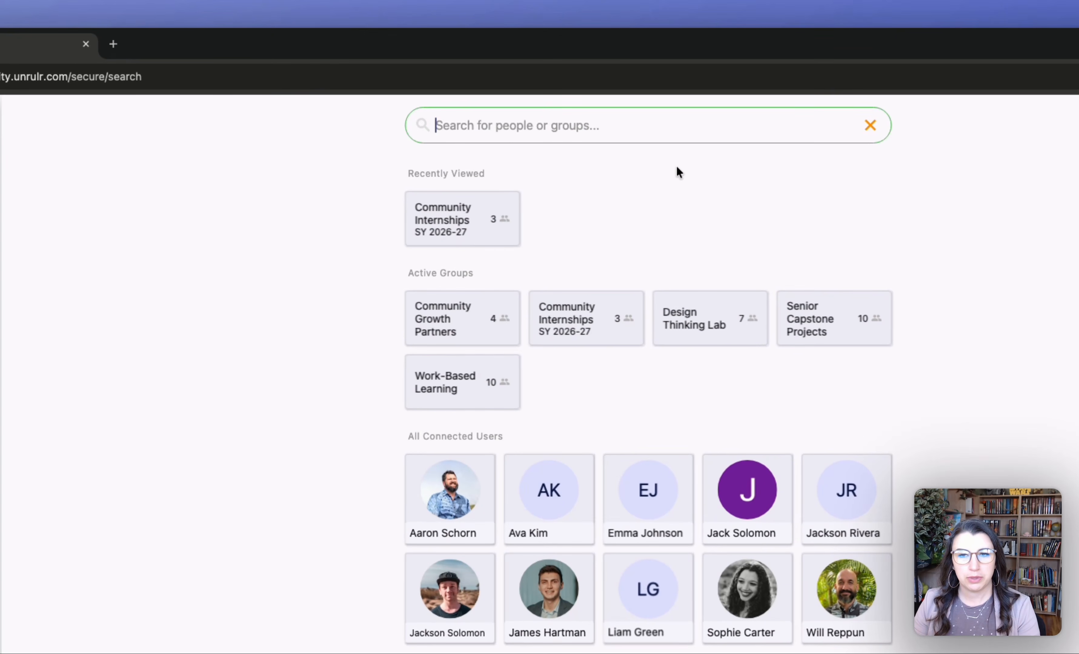
pyautogui.click(448, 220)
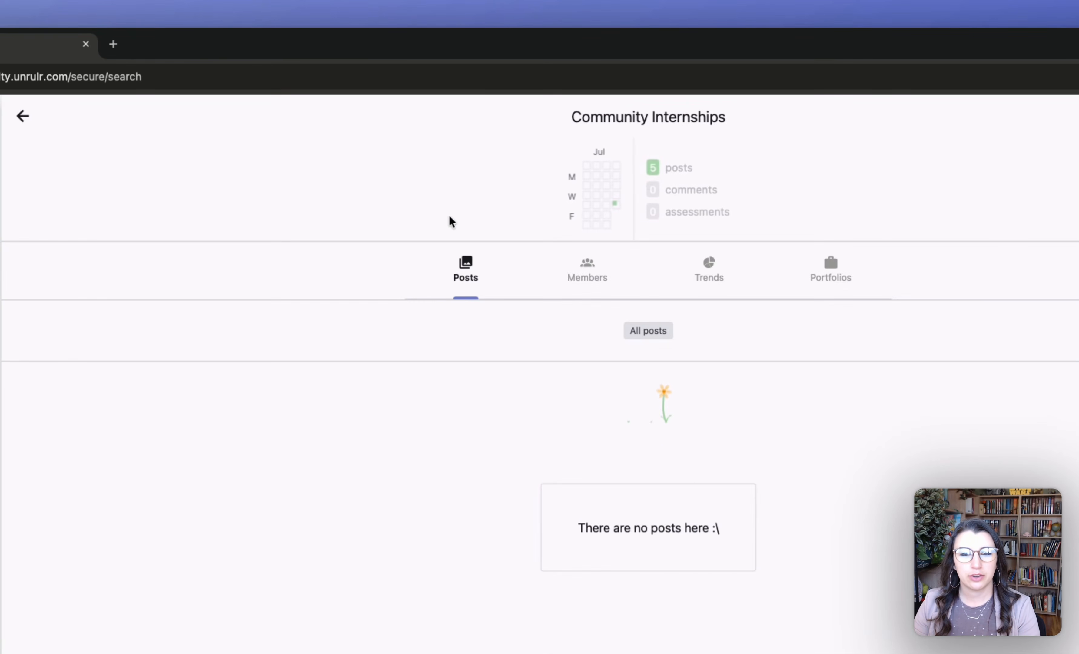